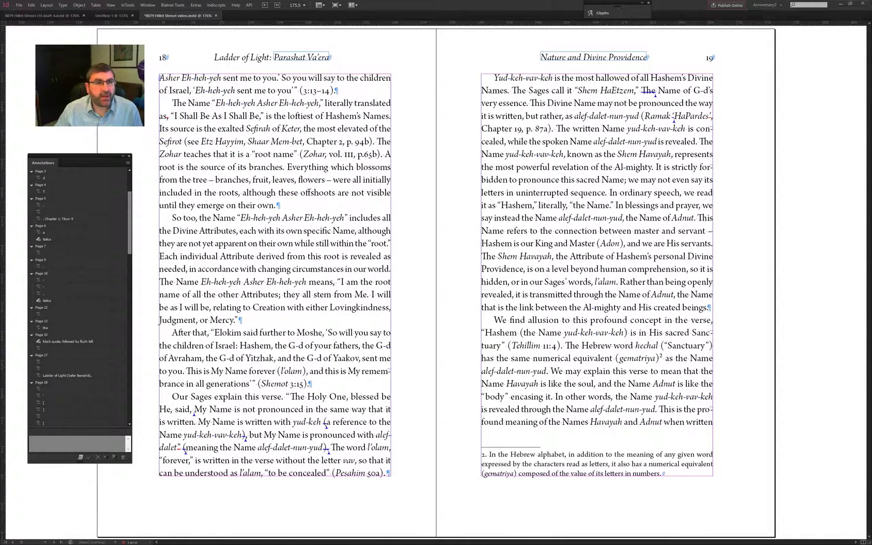
- Bring up Chrome's 'Marking up your PDF with Corrections' page and maximize the window
key("alt+Tab")
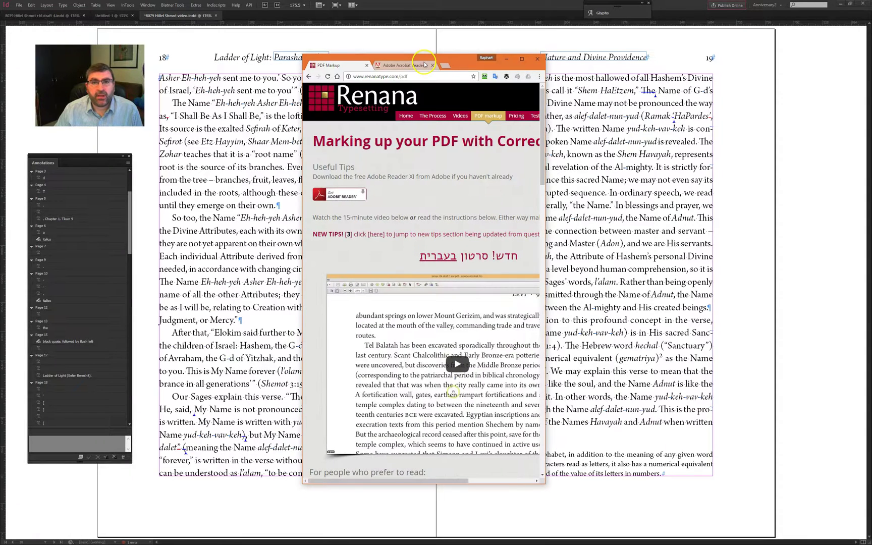
double_click(453, 60)
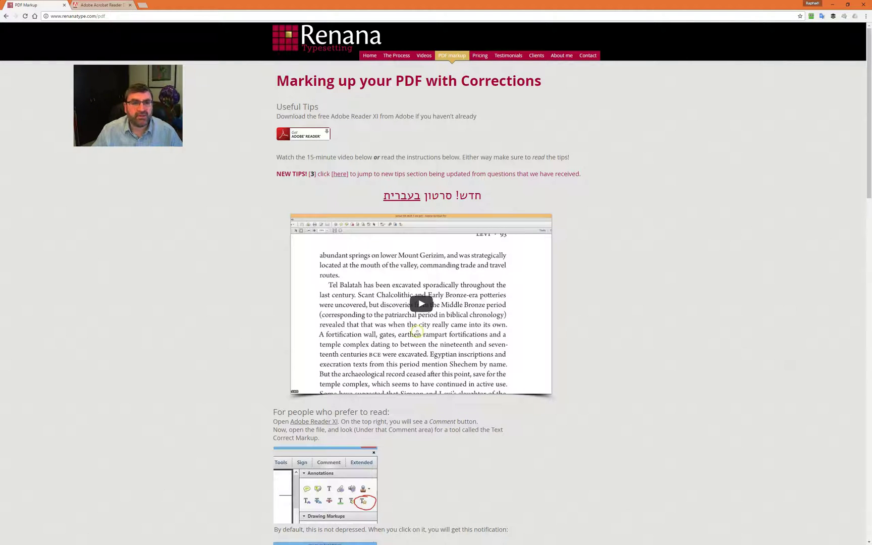
- Load the Acrobat Reader DC download page, Step 1 of 3, in a new Chrome tab
left_click(322, 135)
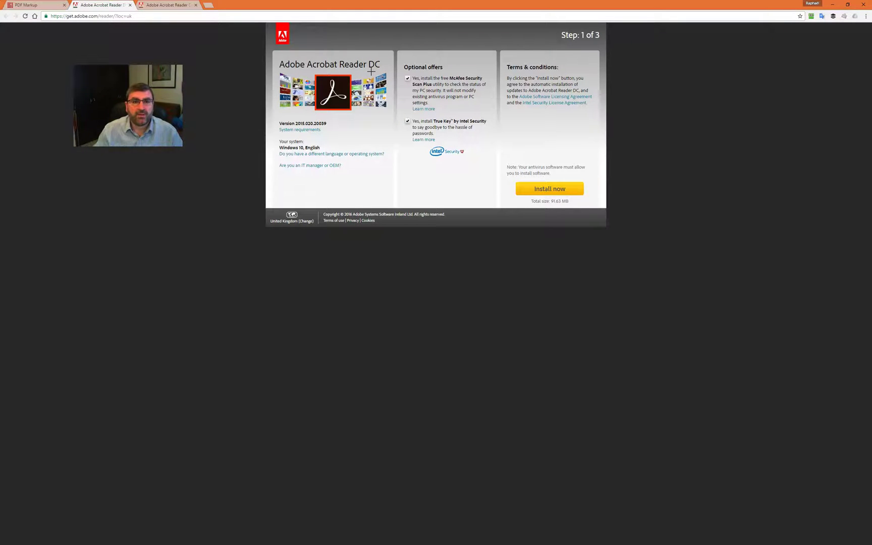
left_click(404, 6)
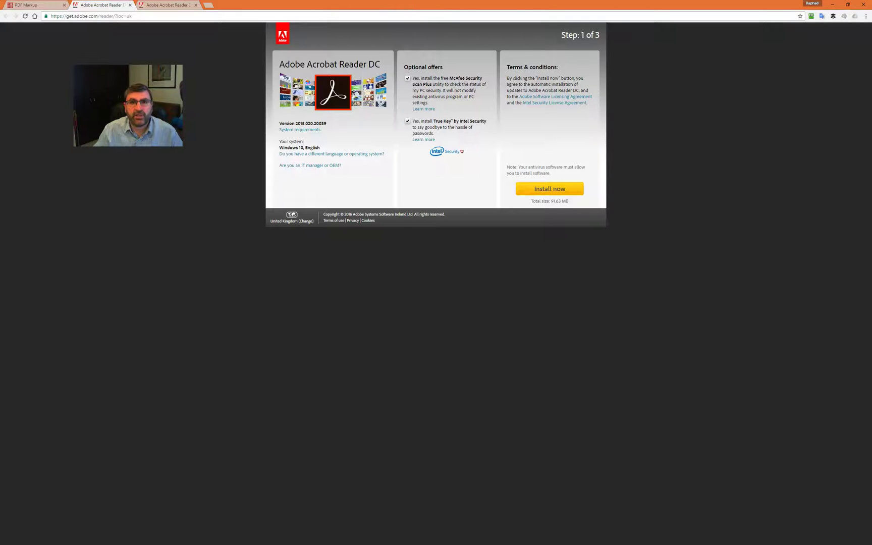
mouse_move(359, 56)
left_mouse_down()
mouse_move(355, 70)
mouse_move(384, 78)
mouse_move(373, 51)
left_mouse_up()
left_click(488, 8)
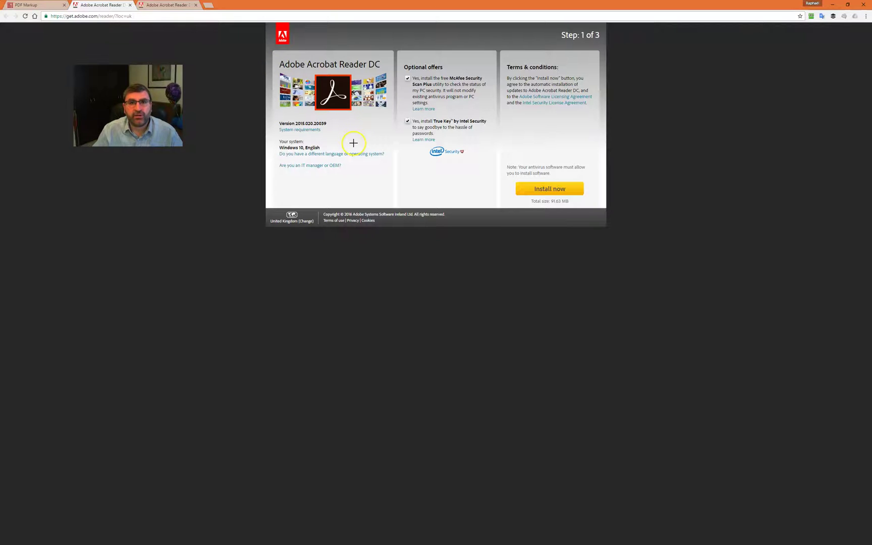
mouse_move(377, 147)
left_mouse_down()
mouse_move(301, 140)
mouse_move(270, 156)
mouse_move(334, 176)
mouse_move(391, 159)
mouse_move(378, 144)
left_mouse_up()
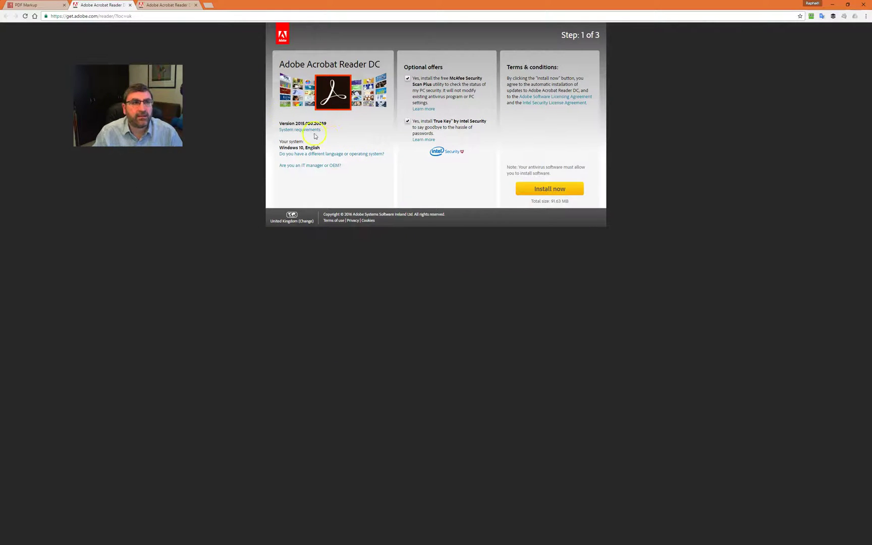
- Pick Windows 10, English and Reader 11.0.10 under 'different language or operating system'
left_click(334, 154)
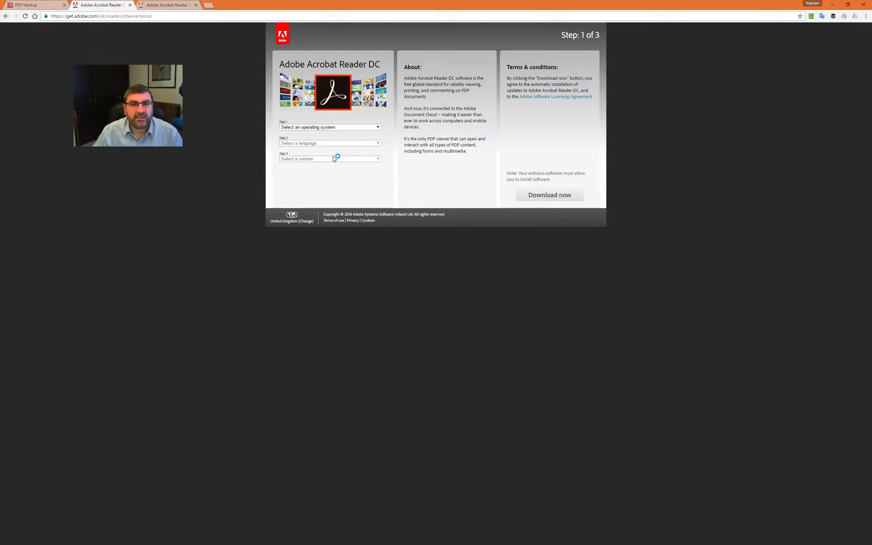
left_click(307, 128)
left_click(317, 139)
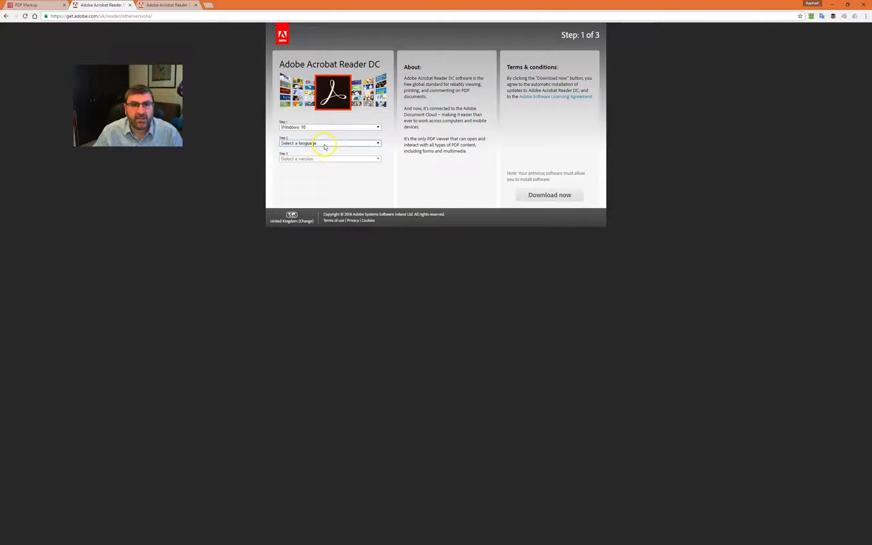
left_click(325, 143)
left_click(311, 203)
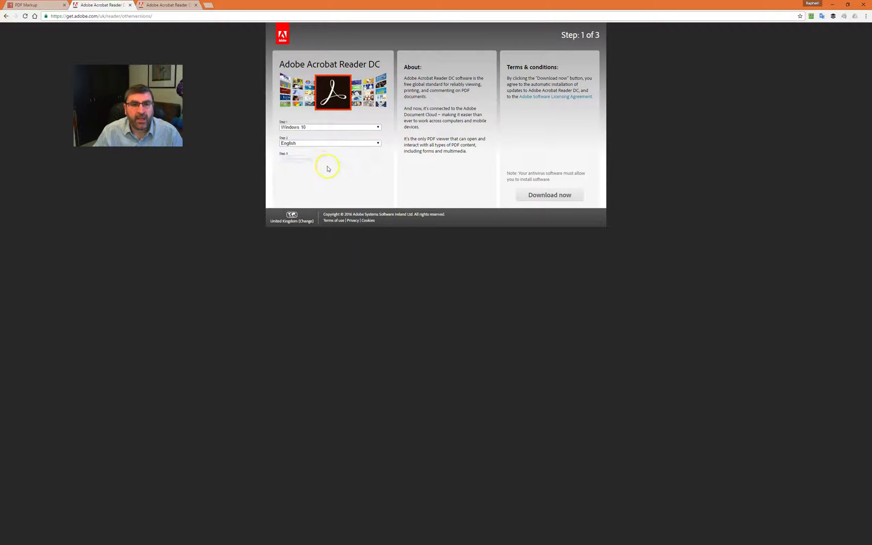
left_click(312, 159)
left_click(311, 177)
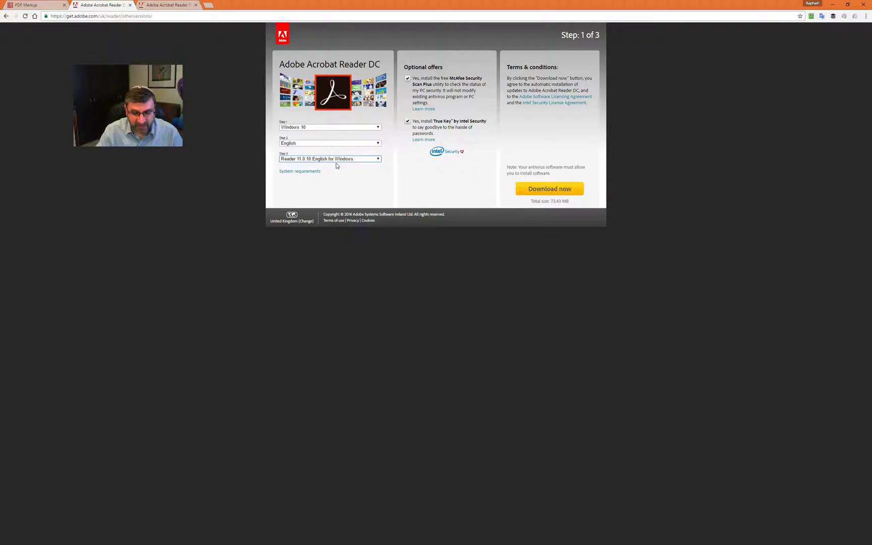
mouse_move(376, 152)
left_mouse_down()
mouse_move(279, 146)
mouse_move(302, 184)
mouse_move(391, 160)
mouse_move(347, 143)
left_mouse_up()
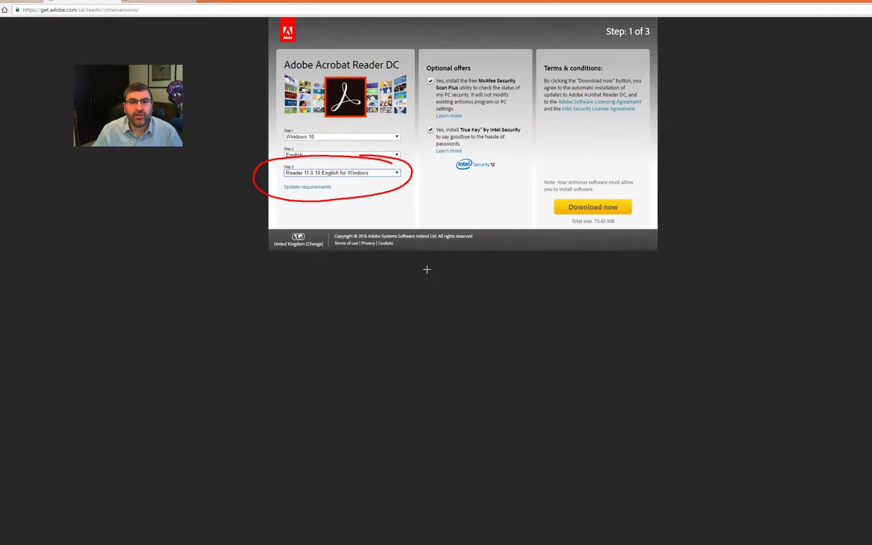
key("Escape")
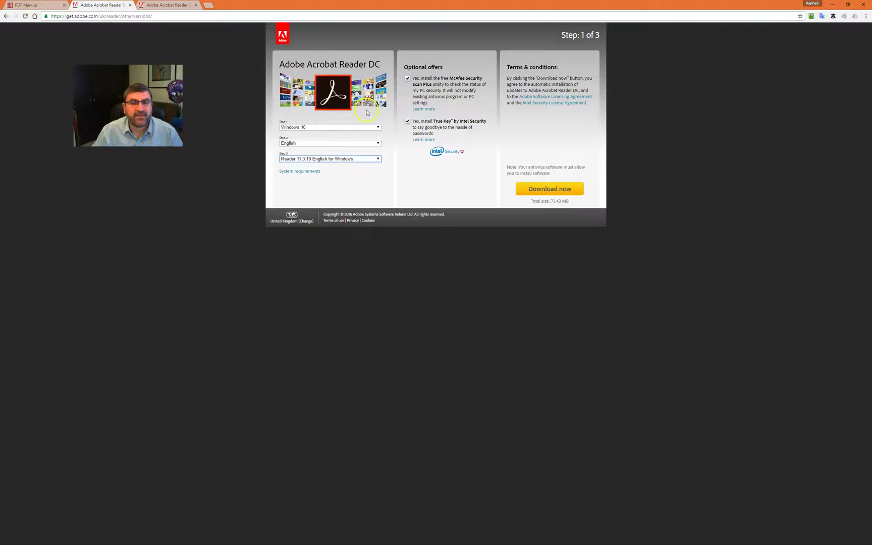
- Close both Adobe download tabs in Chrome
left_click(131, 5)
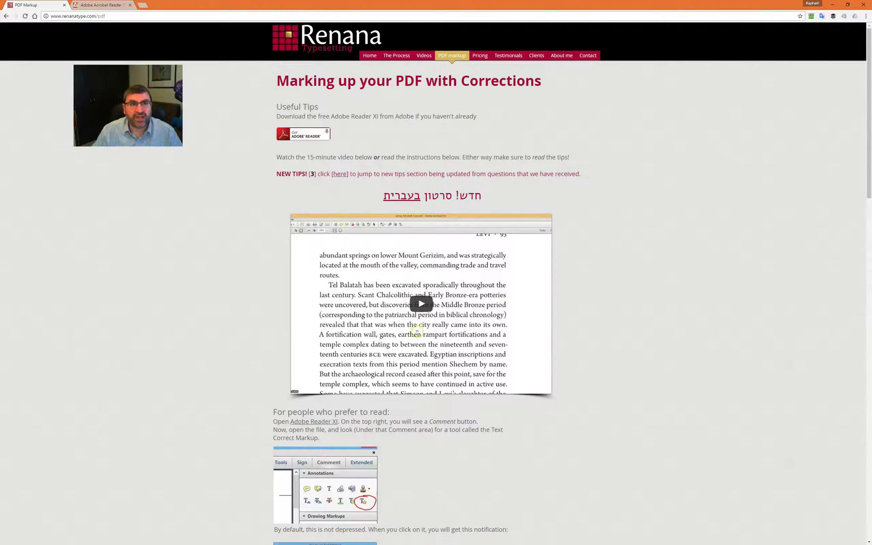
left_click(107, 5)
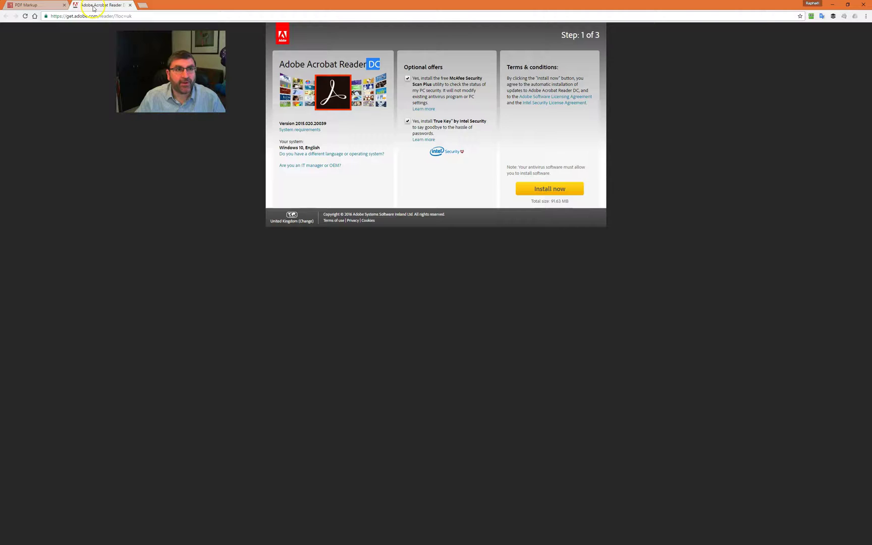
left_click(130, 5)
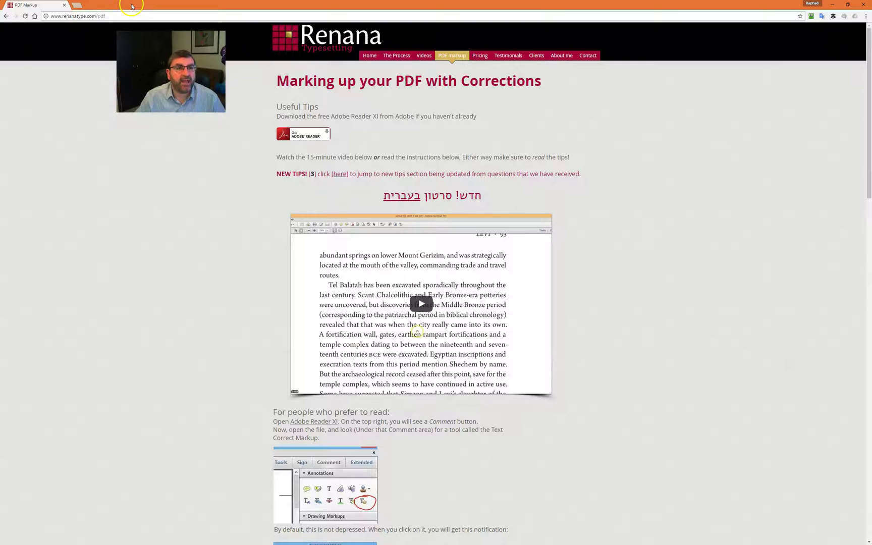
- Back in InDesign, move the Annotations panel higher and select a Page 18 annotation
left_click(832, 4)
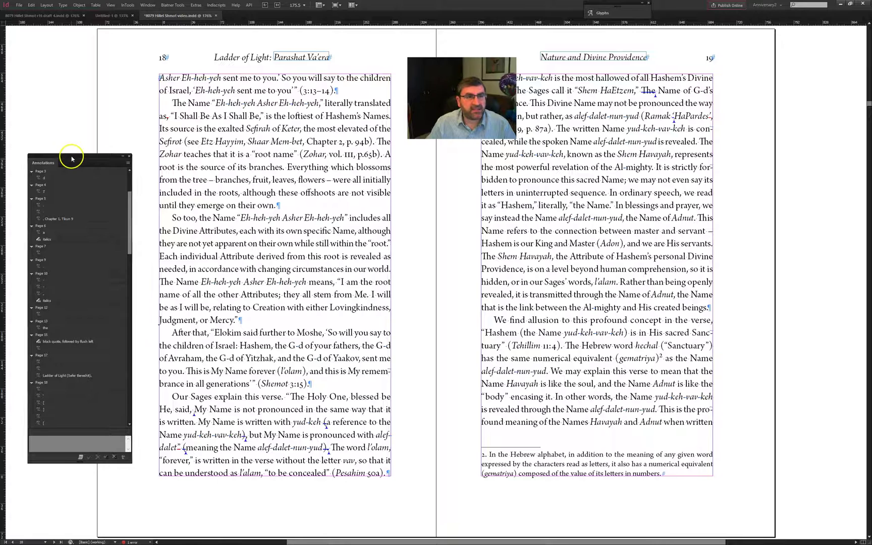
left_click_drag(70, 163, 76, 74)
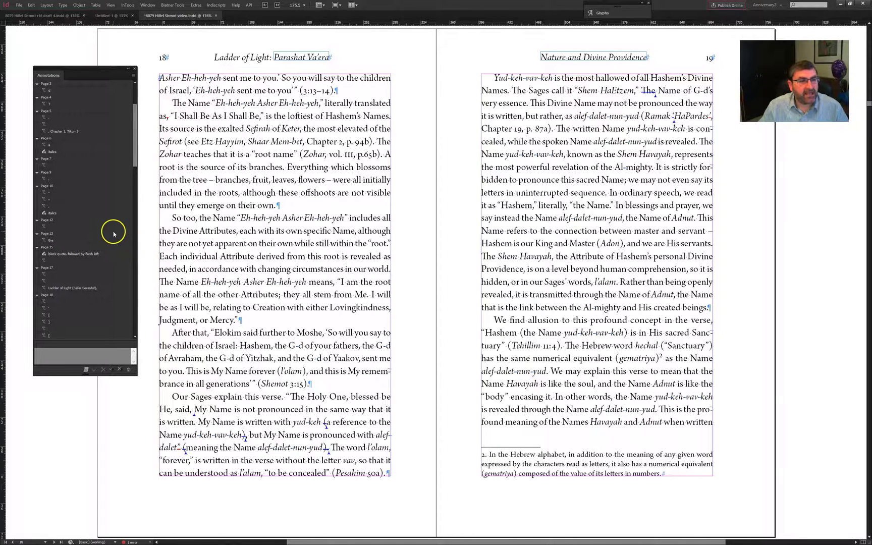
scroll(74, 284, "down", 1)
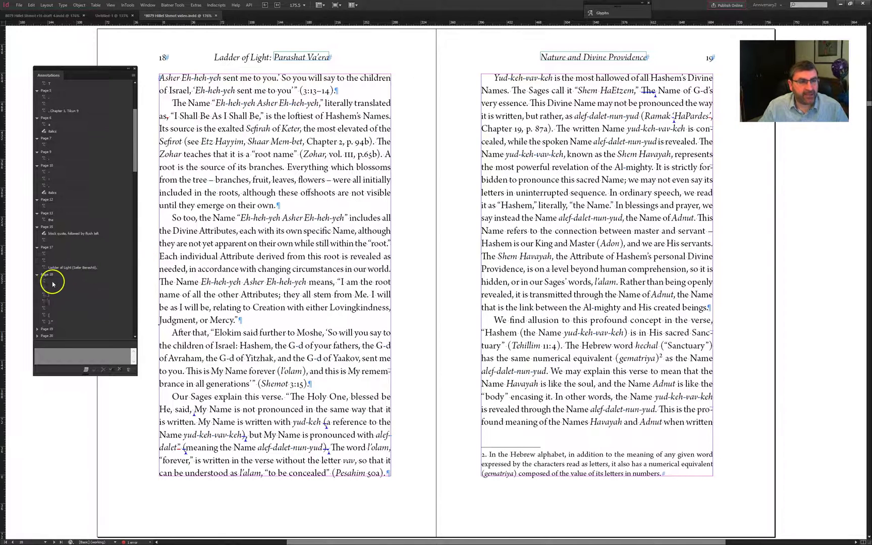
left_click(79, 282)
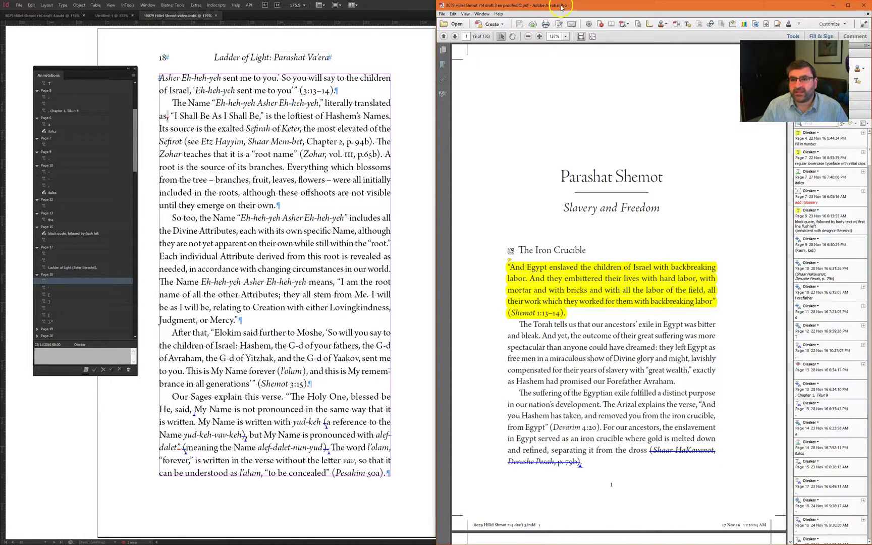
- Maximize Acrobat, jump to the Page 18 'flesh and' comment, then hide Acrobat
left_click_drag(562, 6, 309, 54)
double_click(308, 53)
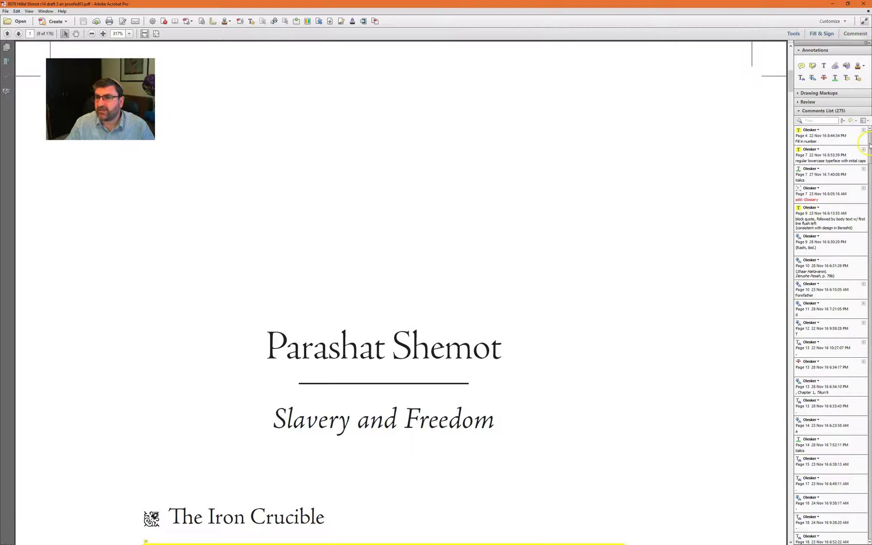
scroll(869, 145, "down", 1)
left_click_drag(869, 145, 869, 159)
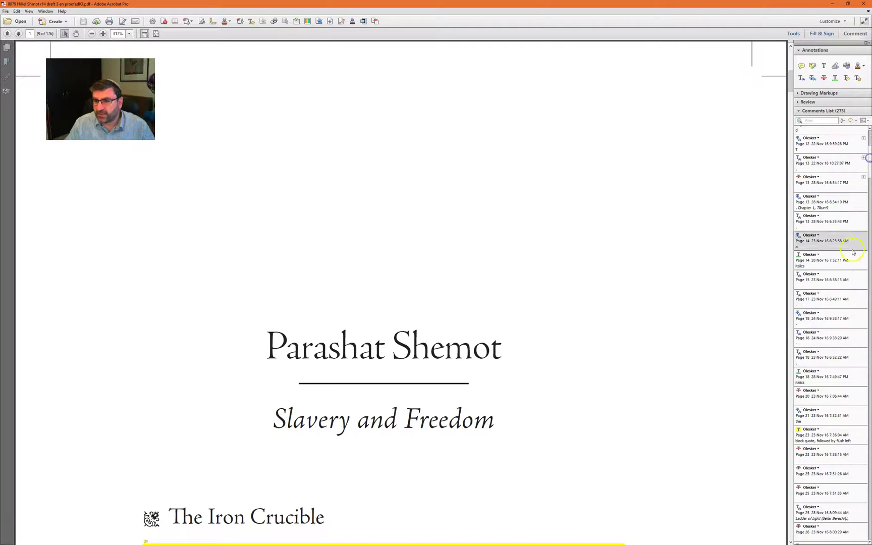
left_click(829, 315)
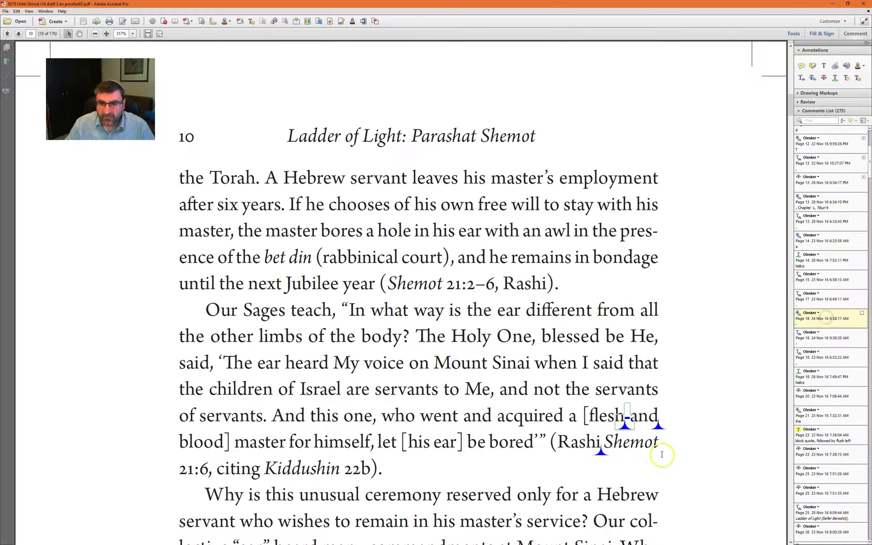
scroll(626, 424, "down", 5)
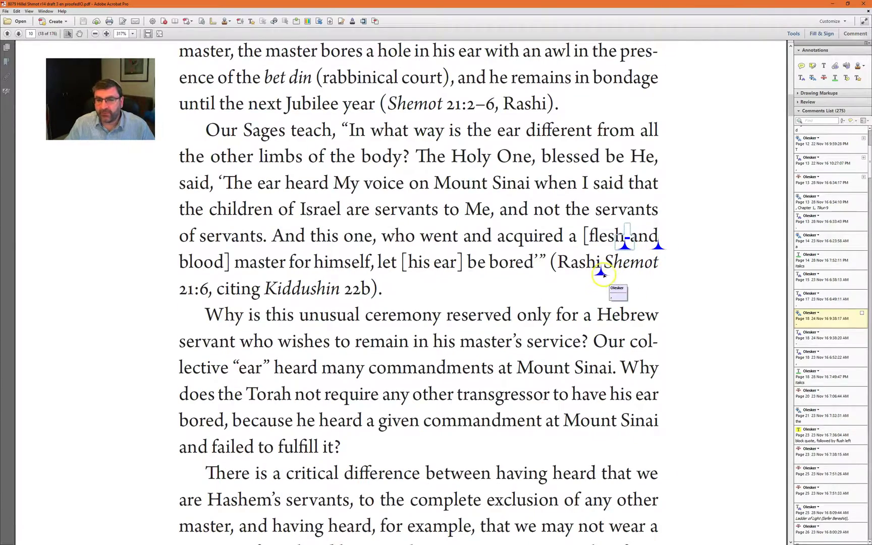
scroll(446, 351, "down", 7)
scroll(446, 348, "down", 3)
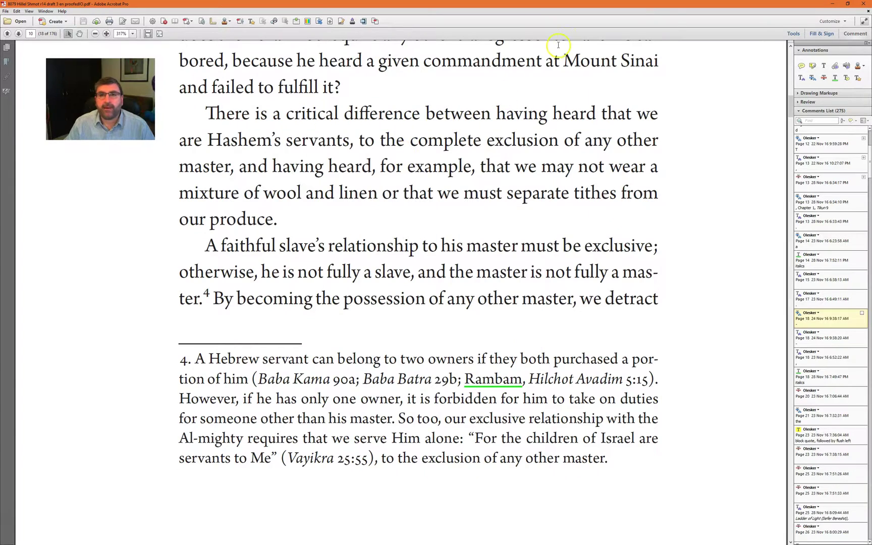
left_click(835, 5)
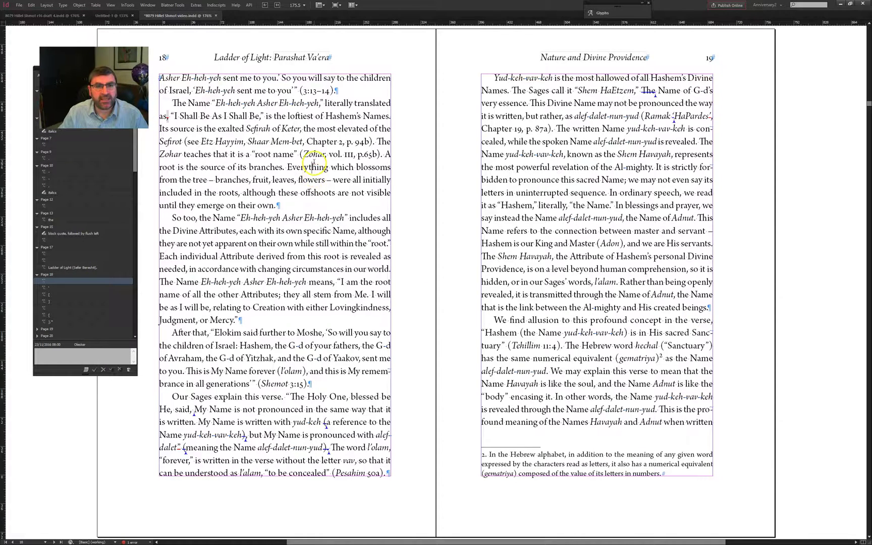
- Select all the Page 18 annotations, apply them, and inspect the original-text correction
left_click(60, 279)
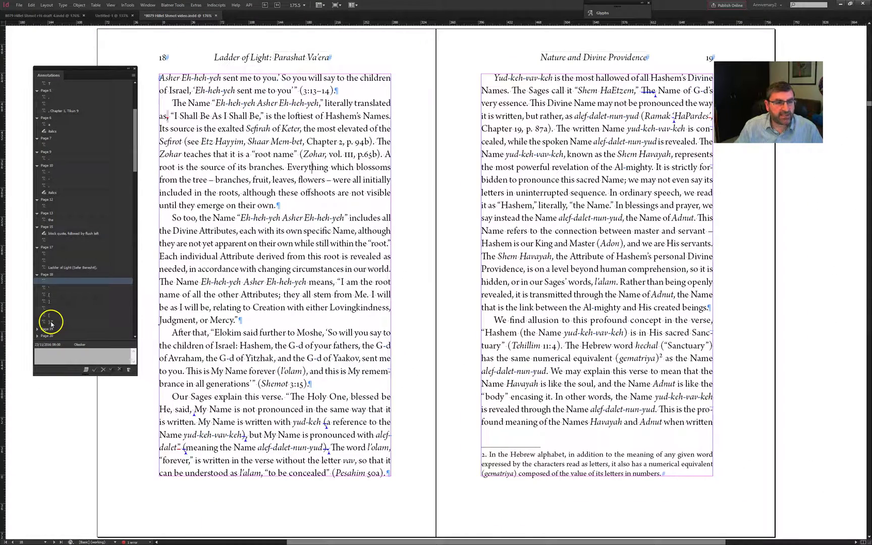
left_click(51, 324, "shift")
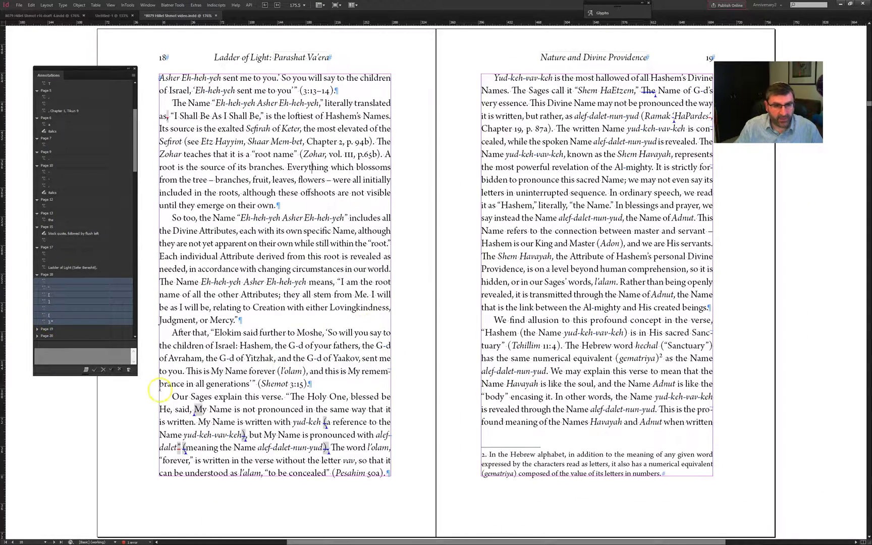
left_click(94, 369)
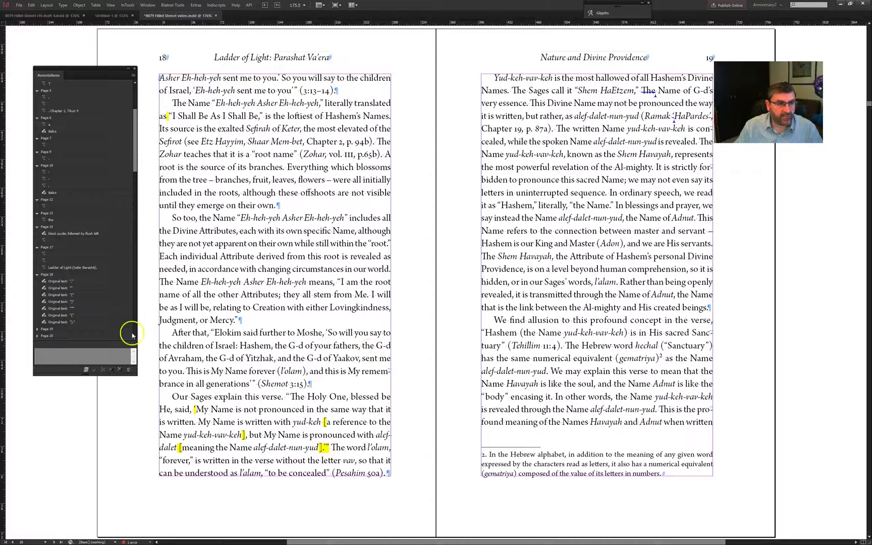
left_click(58, 301)
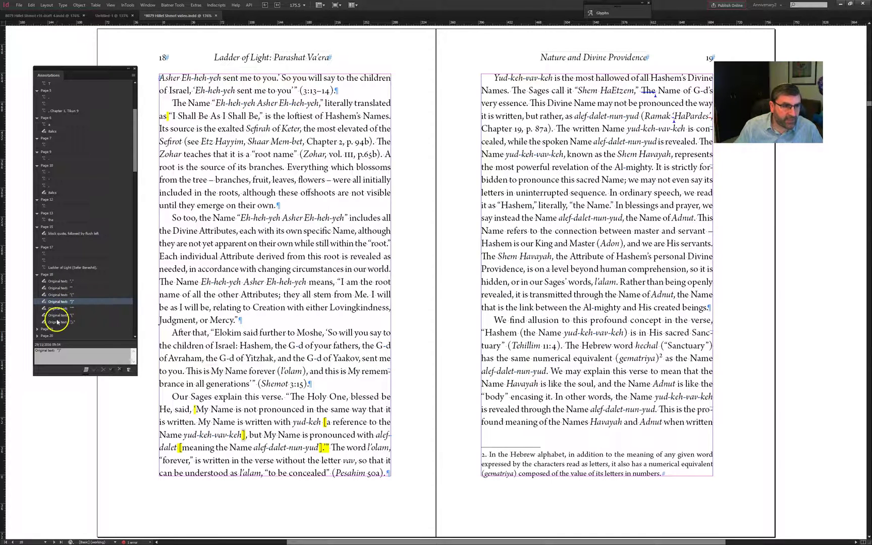
- Expand the Page 19, 20 and 21 correction groups, then scroll back to Page 1
scroll(76, 330, "down", 1)
scroll(75, 331, "down", 1)
left_click(37, 302)
scroll(50, 310, "down", 2)
left_click(38, 295)
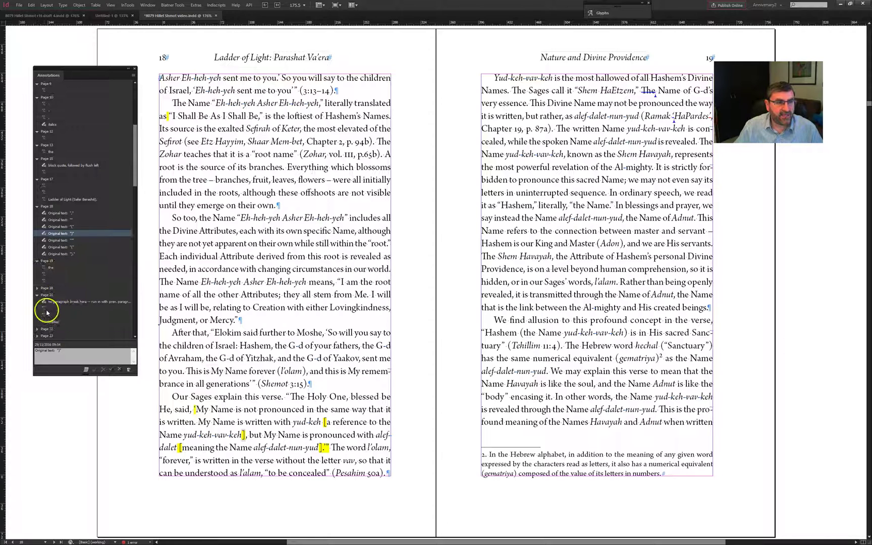
left_click(37, 288)
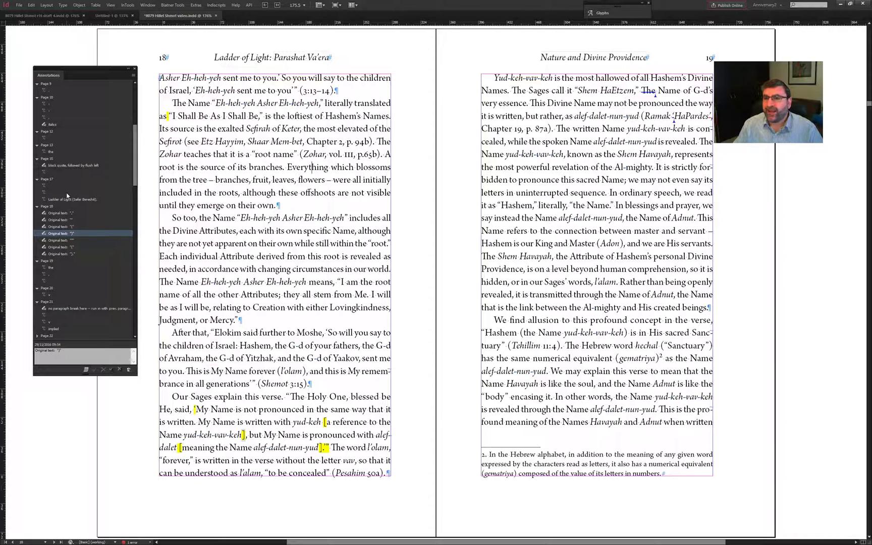
scroll(89, 169, "up", 8)
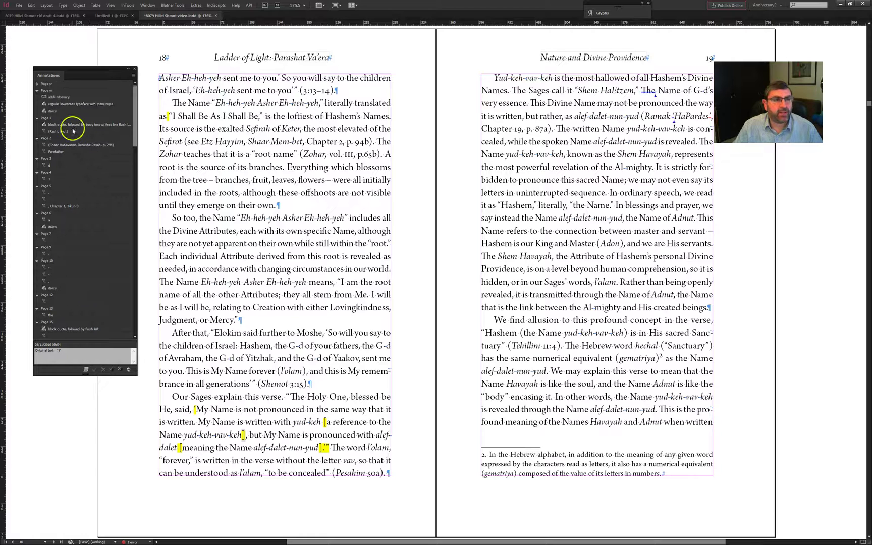
- Locate the Page 1 (Rashi, ibid.) correction in the text and zoom in on the struck-out citation
left_click(69, 132)
double_click(69, 132)
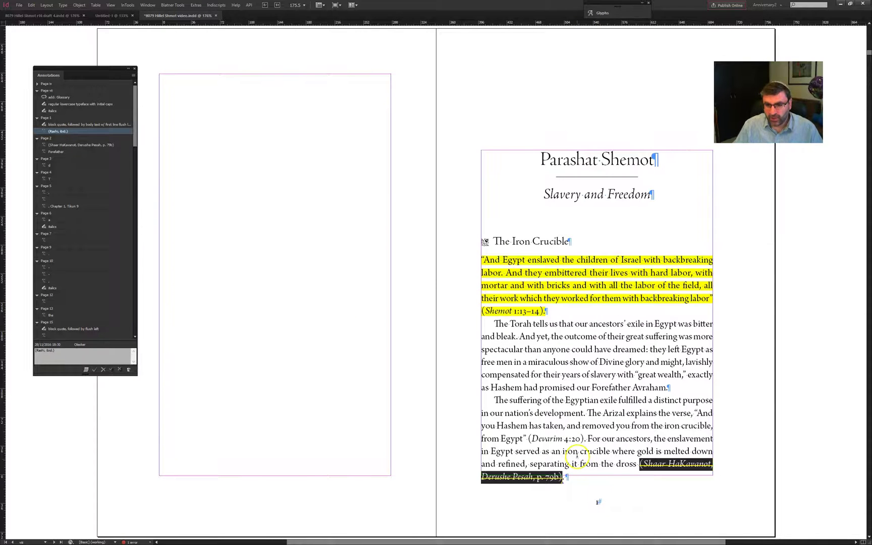
left_click(577, 451)
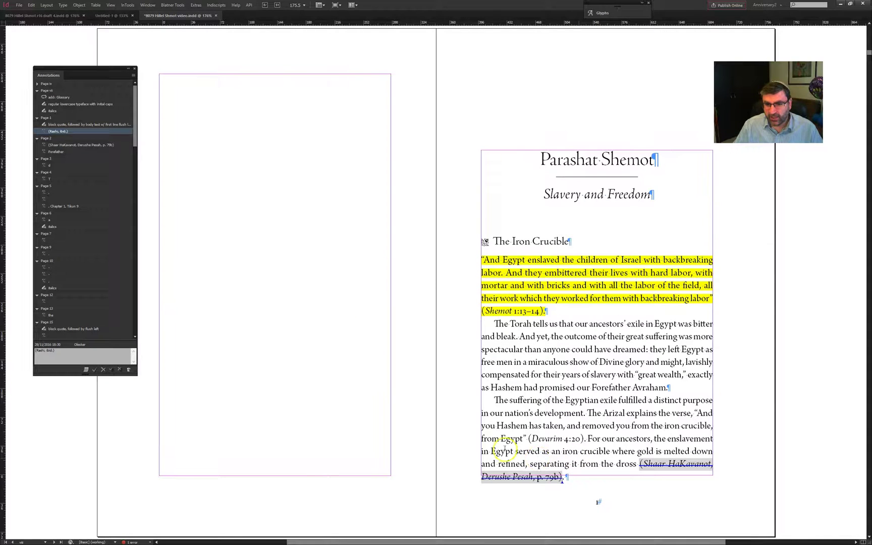
left_click(99, 9)
left_click(147, 169)
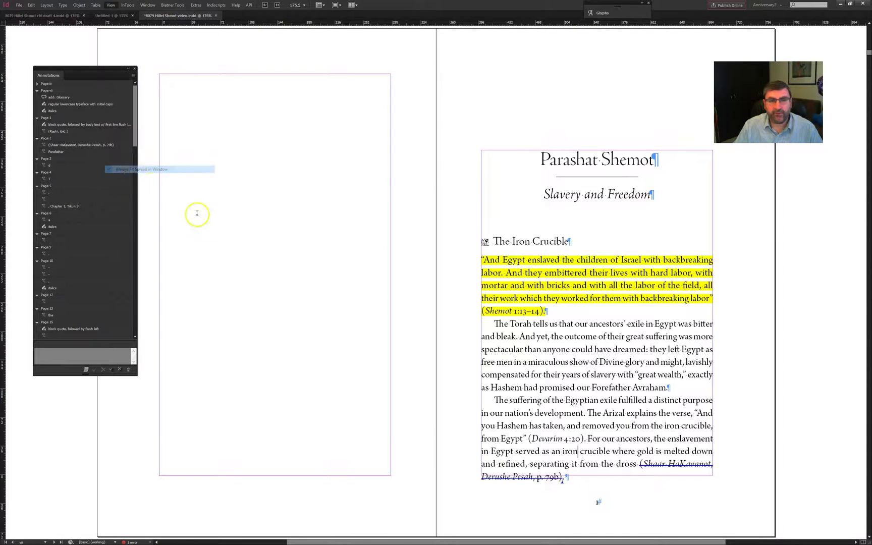
left_click_drag(452, 373, 755, 499)
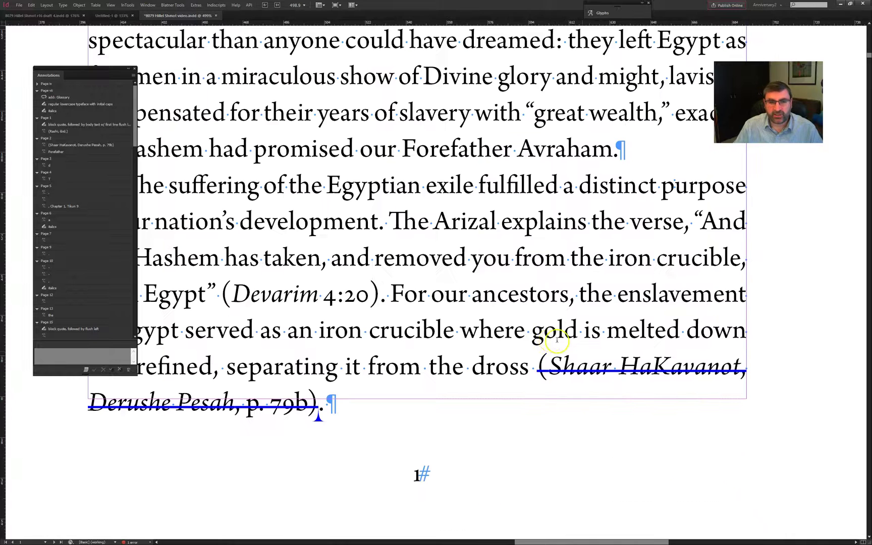
- Accept the change replacing the Shaar HaKavanot citation with (Rashi, ibid.)
left_click(61, 133)
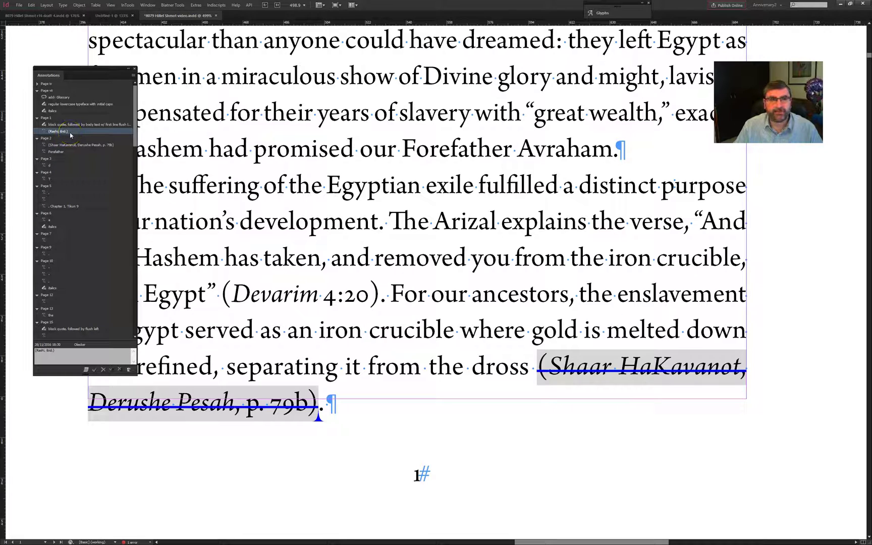
left_click(95, 371)
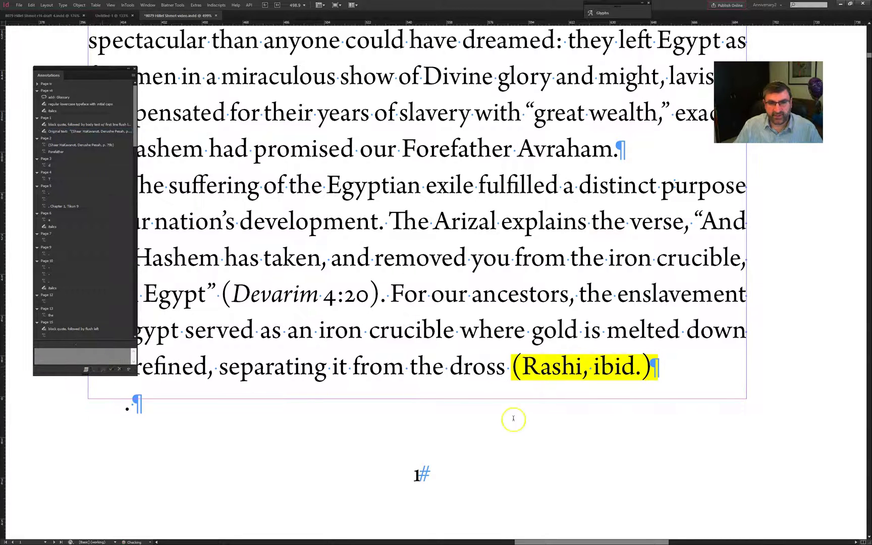
left_click(660, 369)
left_click(123, 402)
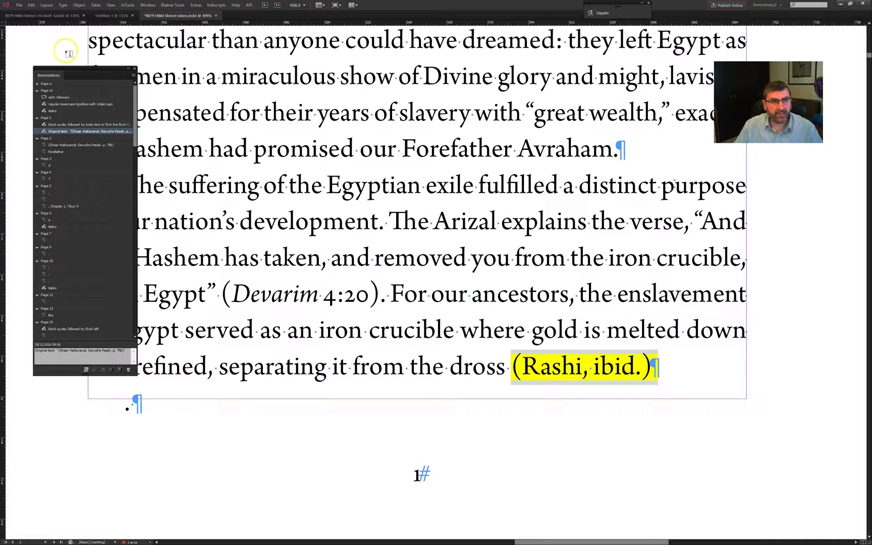
left_click_drag(66, 67, 58, 48)
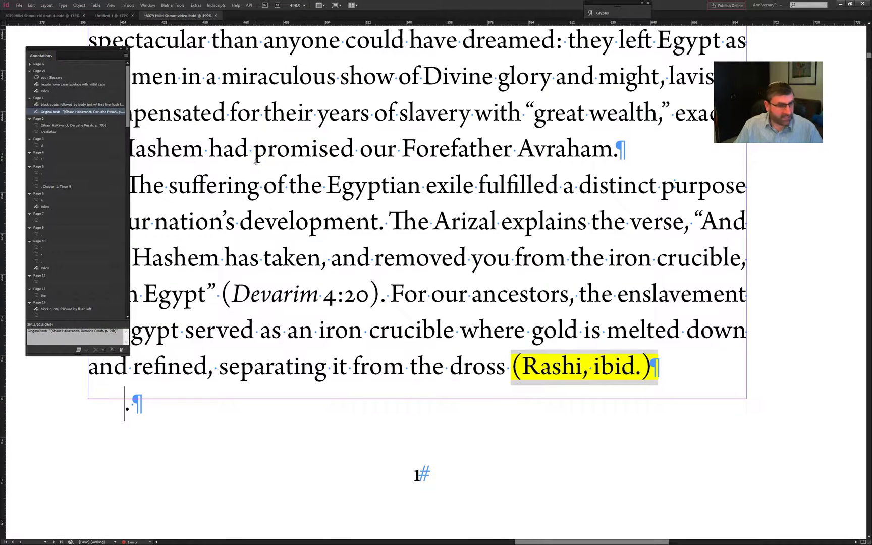
key("alt+Tab")
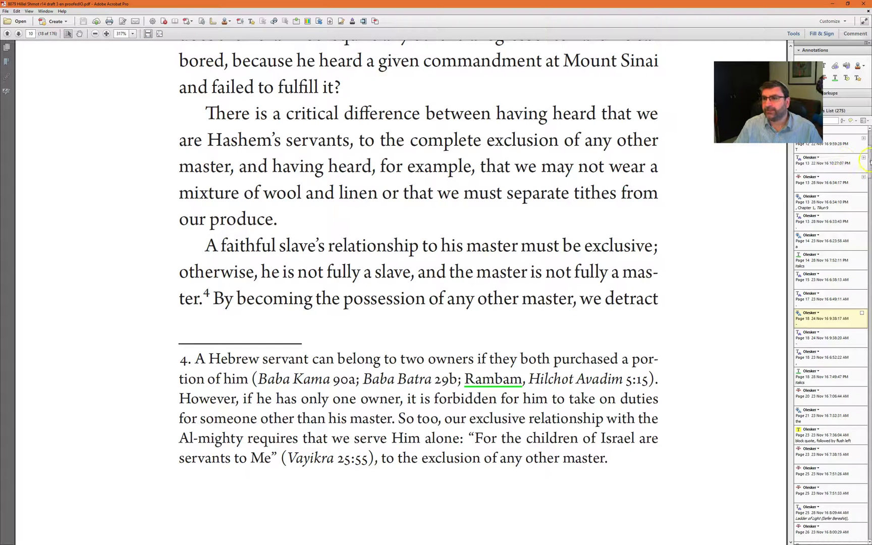
- Add a new line to the page 9 (Rashi, ibid.) popup note in Acrobat
left_click_drag(869, 163, 869, 151)
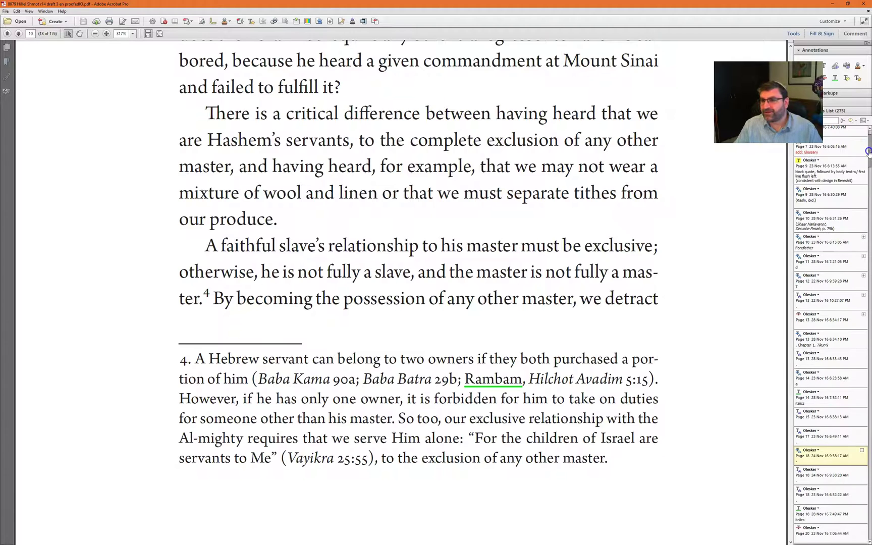
left_click(831, 199)
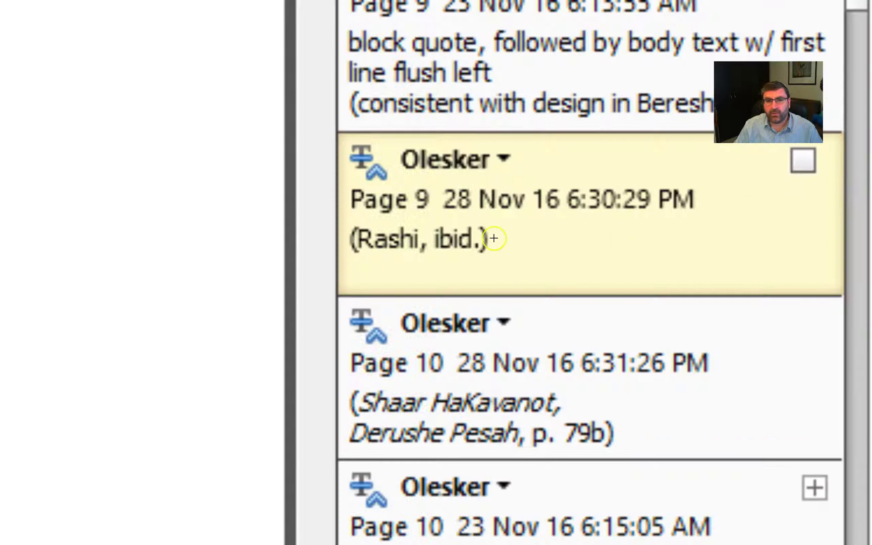
mouse_move(499, 213)
left_mouse_down()
mouse_move(473, 208)
mouse_move(382, 231)
mouse_move(365, 272)
mouse_move(485, 304)
mouse_move(548, 241)
mouse_move(516, 213)
left_mouse_up()
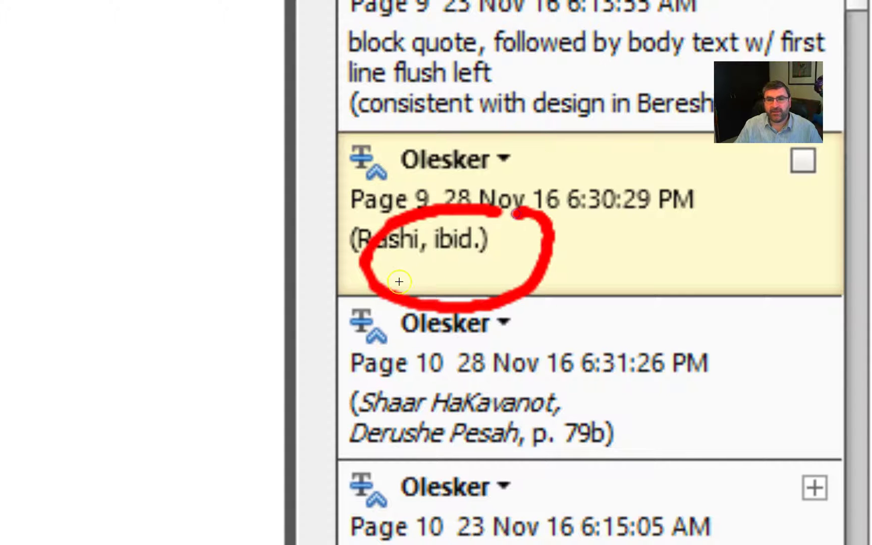
mouse_move(325, 326)
left_mouse_down()
mouse_move(427, 267)
mouse_move(406, 261)
mouse_move(443, 275)
mouse_move(425, 285)
left_mouse_up()
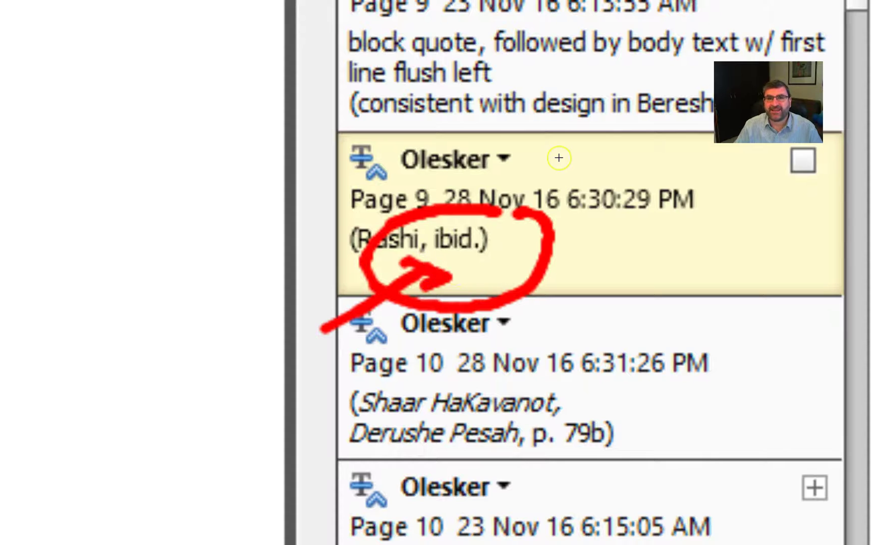
key("Escape")
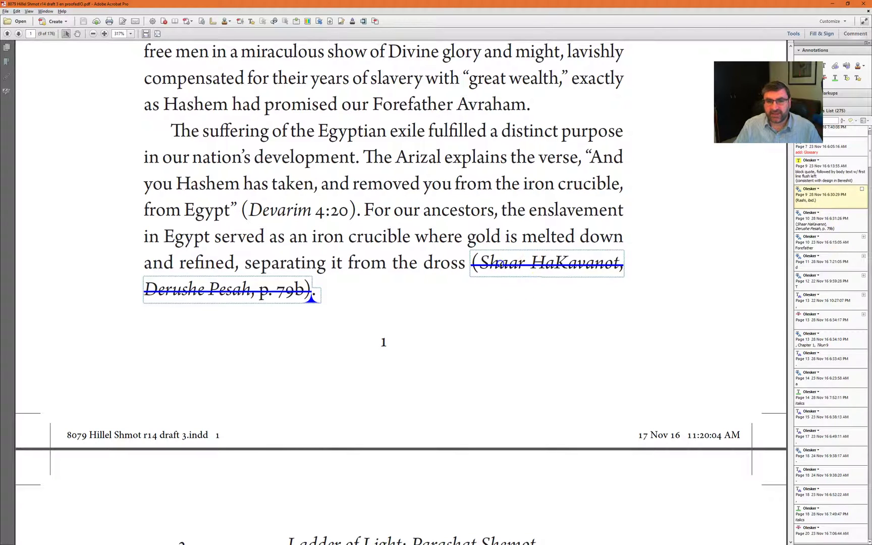
mouse_move(500, 262)
left_click_drag(714, 294, 566, 310)
left_click(574, 343)
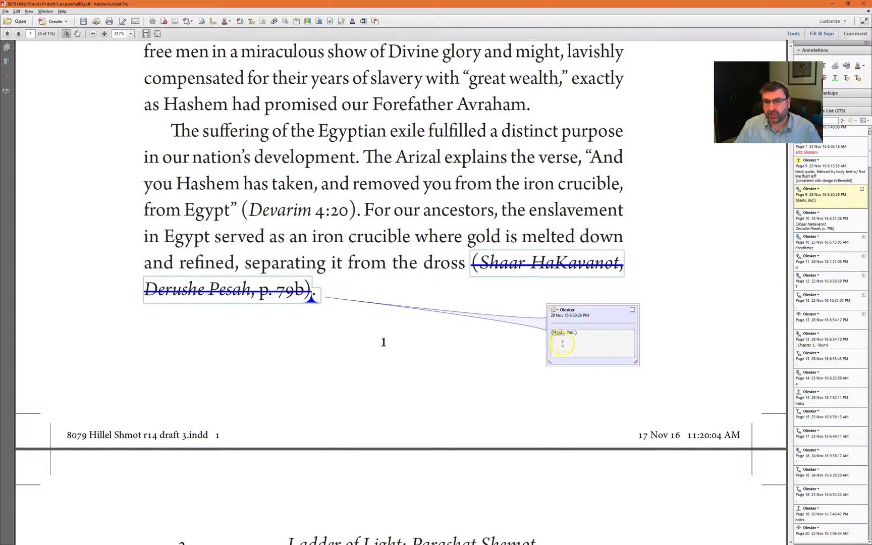
key("Return")
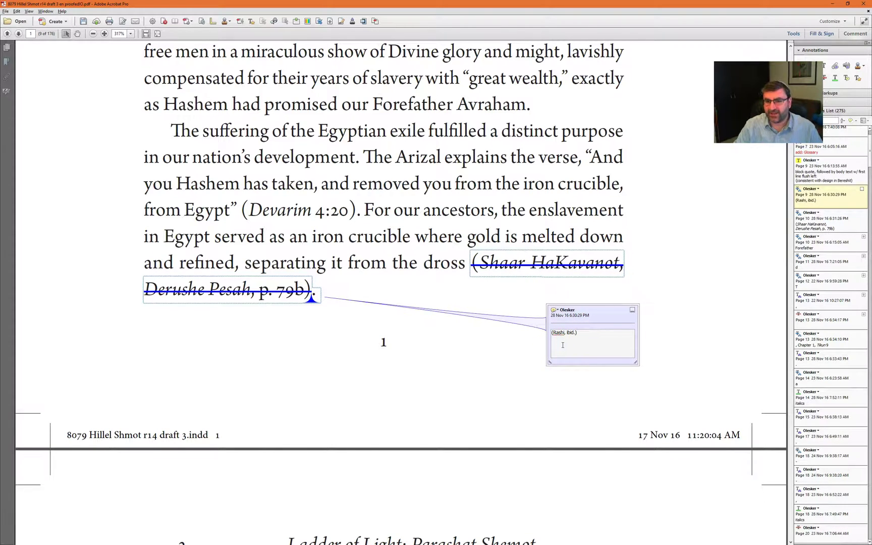
left_click(551, 321)
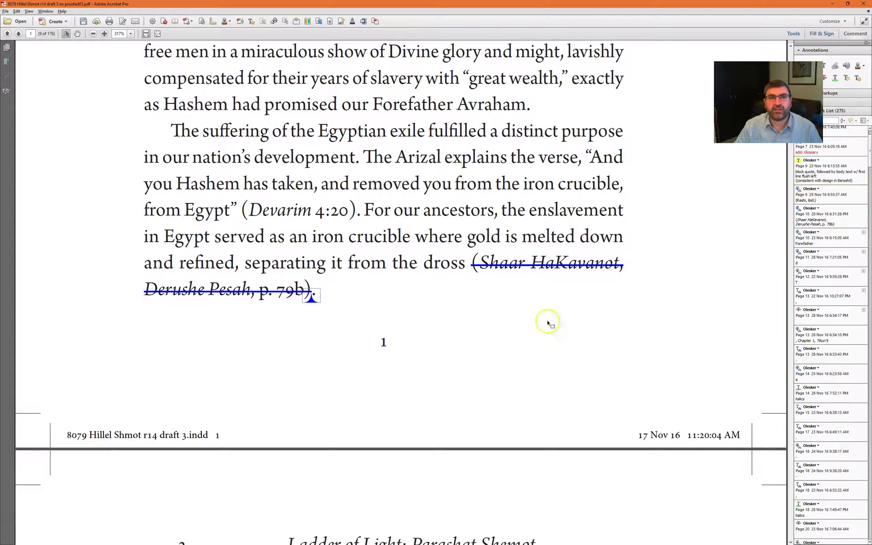
- In InDesign, delete the paragraph break so the period follows (Rashi, ibid.)
left_click(833, 4)
left_click(661, 367)
key("Delete")
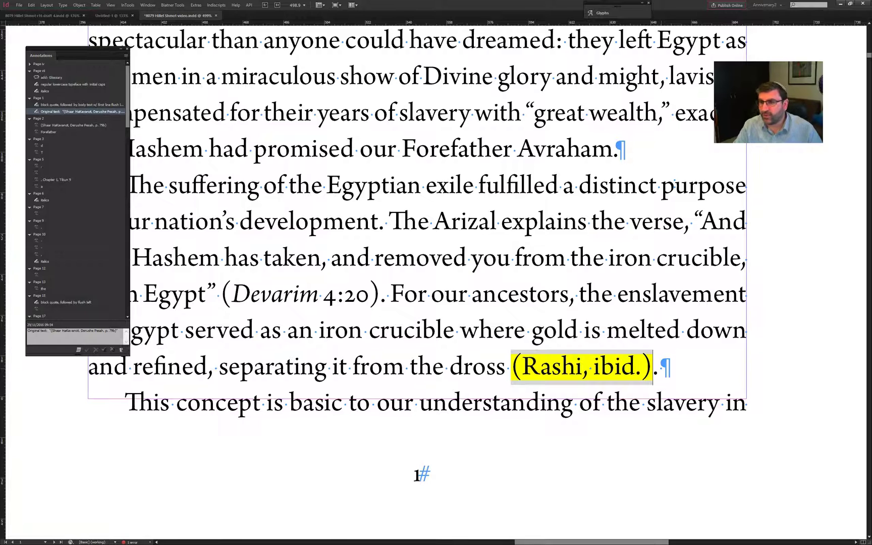
- Zoom out to the full spread and move on to pages 2–3
left_click(329, 166)
key("ctrl+alt+0")
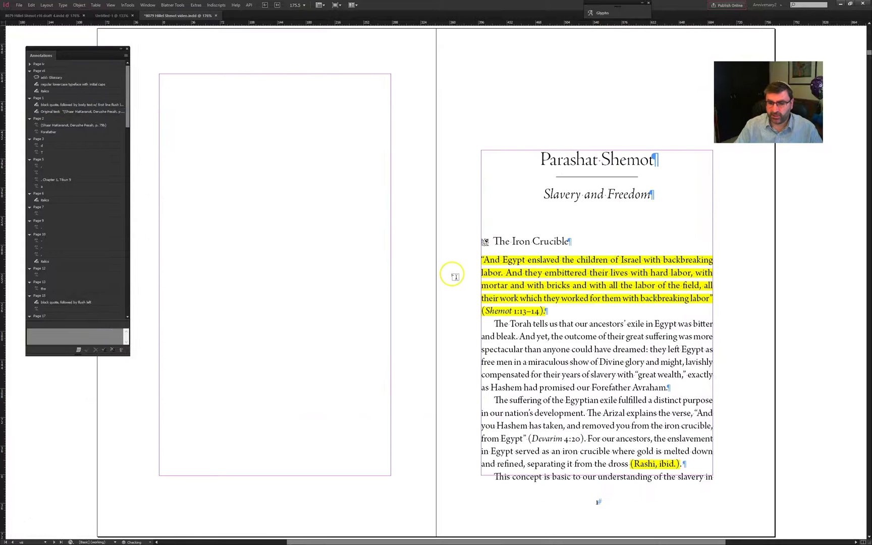
key("shift+Page_Down")
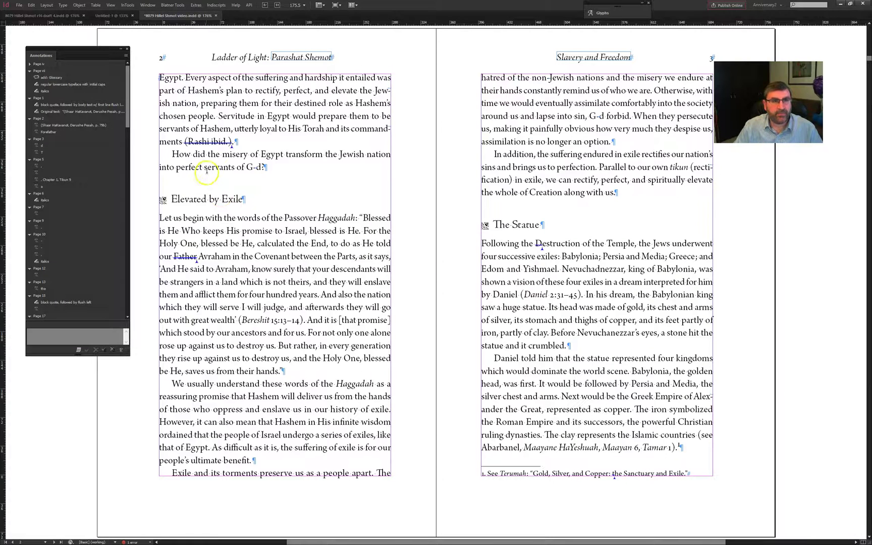
- Select the (Shaar HaKavanot, Derushe Pesah, p. 79b) correction and point out its comment text
left_click(57, 125)
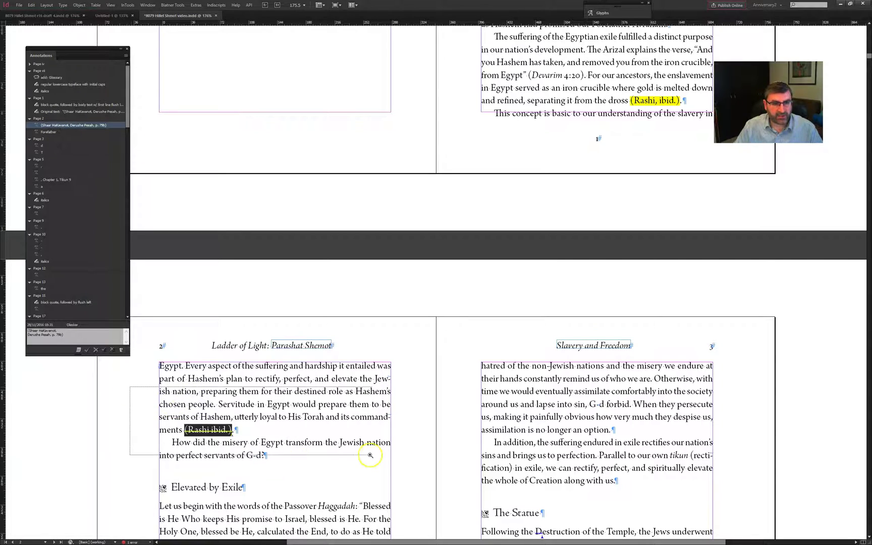
scroll(461, 472, "up", 3)
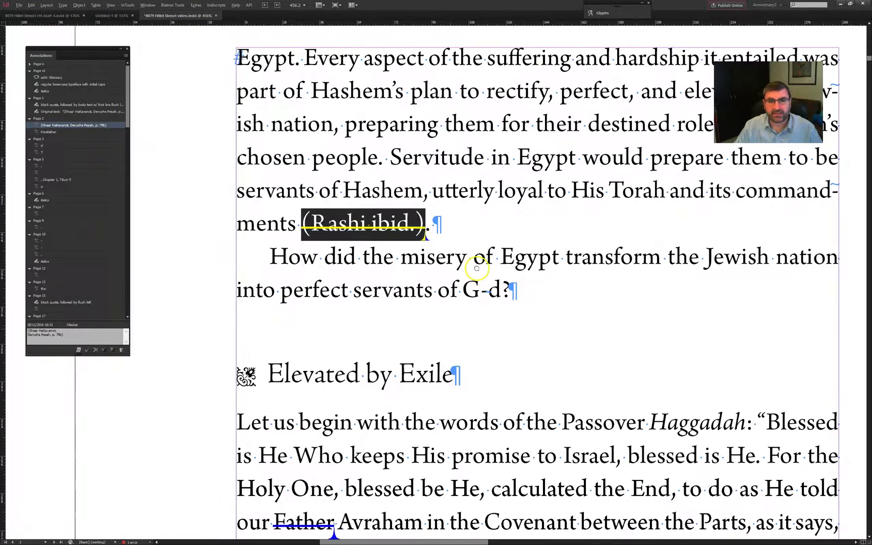
left_click_drag(60, 51, 145, 78)
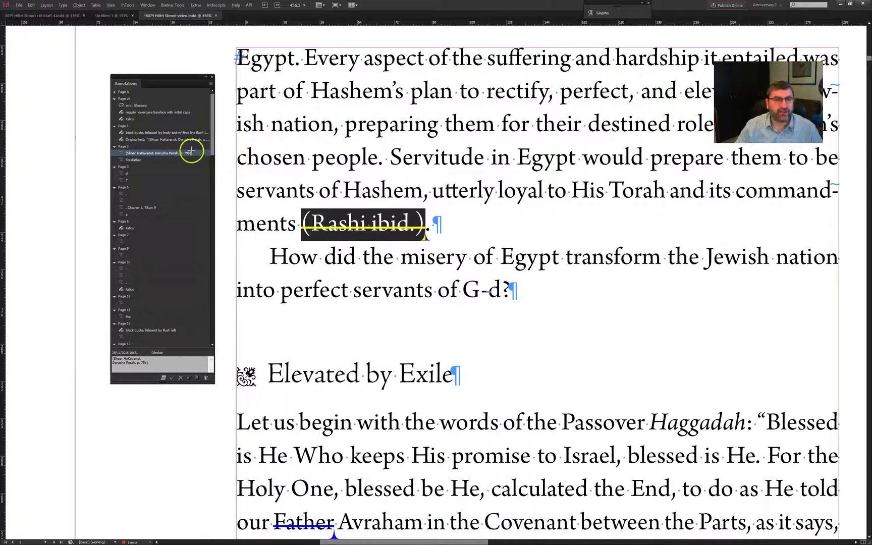
left_click_drag(232, 140, 195, 156)
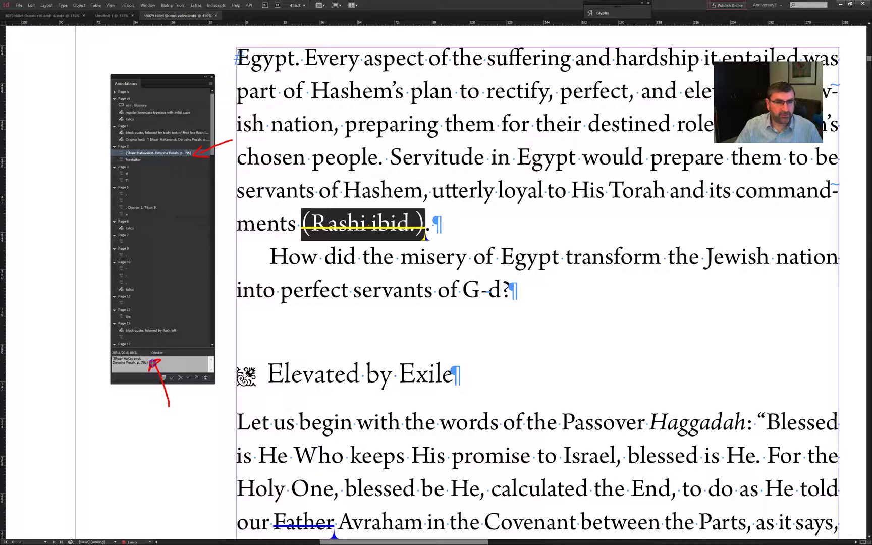
left_click_drag(153, 362, 155, 364)
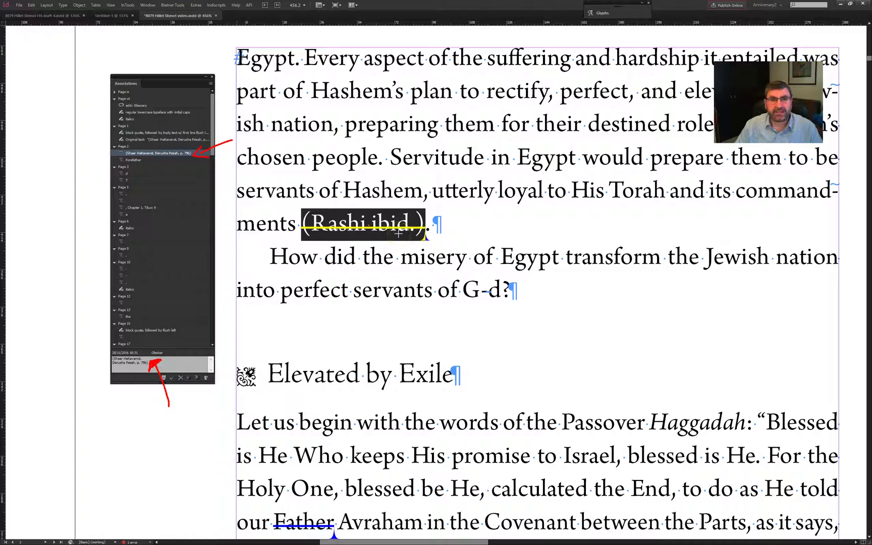
key("Escape")
- In Acrobat, select the comment on the struck-out (Rashi ibid.)
key("alt+Tab")
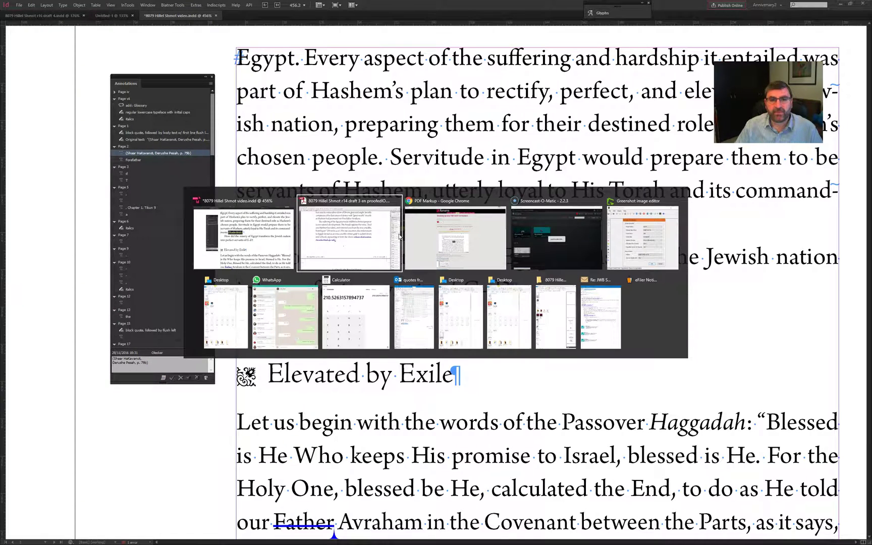
left_click(398, 235)
left_click(843, 218)
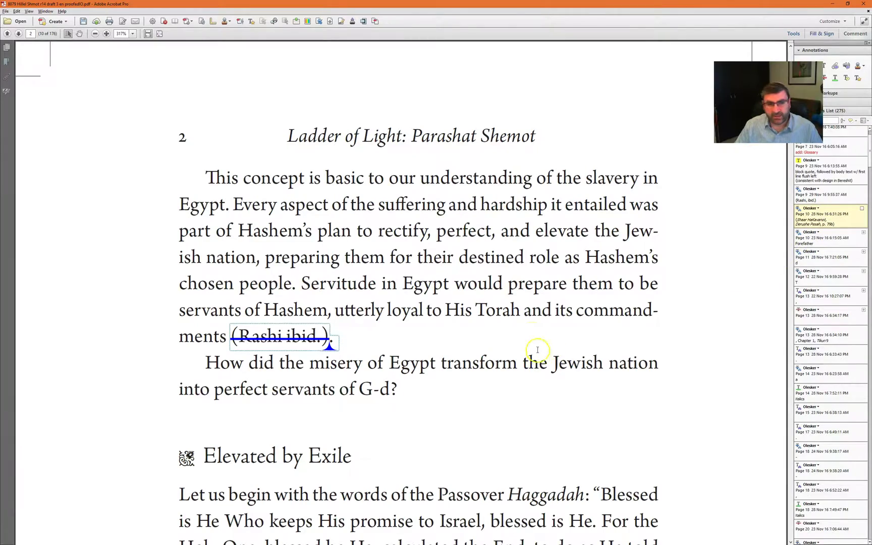
scroll(532, 338, "down", 8)
scroll(530, 333, "down", 4)
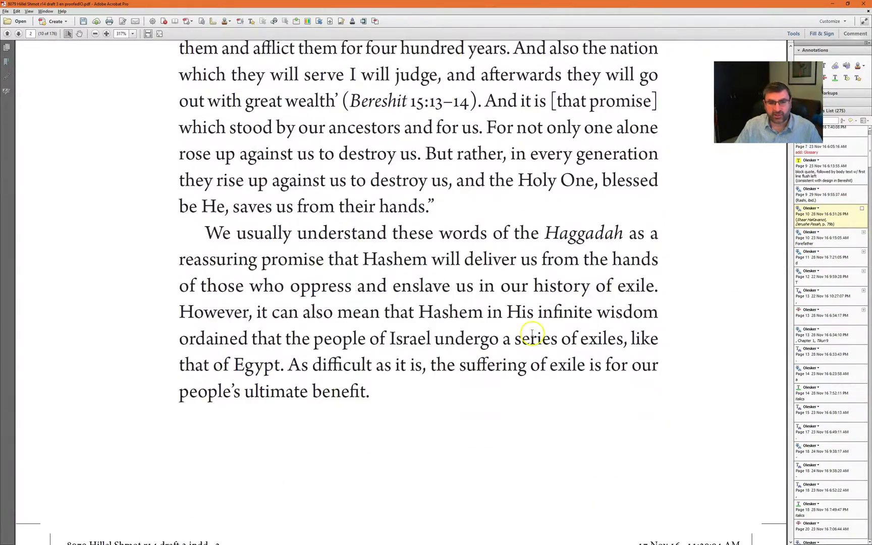
scroll(529, 333, "up", 6)
left_click(810, 237)
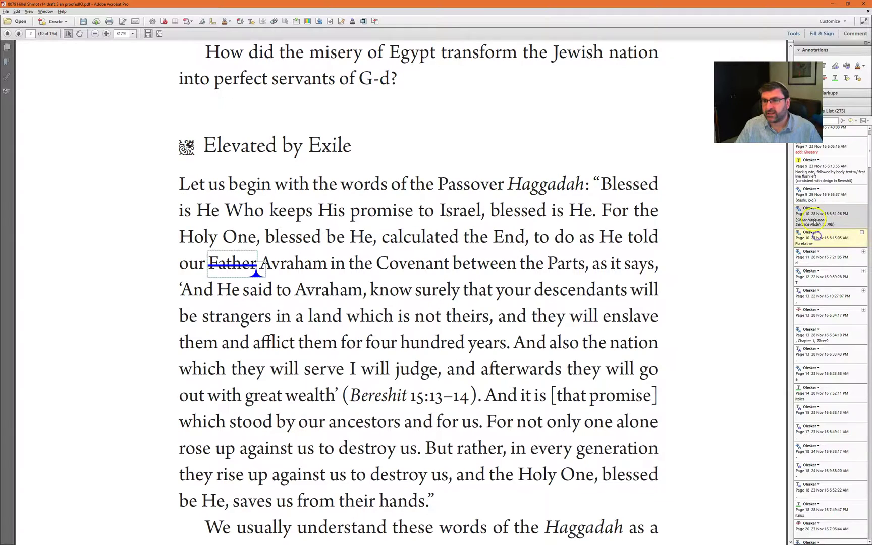
left_click(814, 220)
scroll(471, 251, "up", 4)
- Check the strikeout's popup note citing Shaar HaKavanot, close it, and return to InDesign
double_click(298, 207)
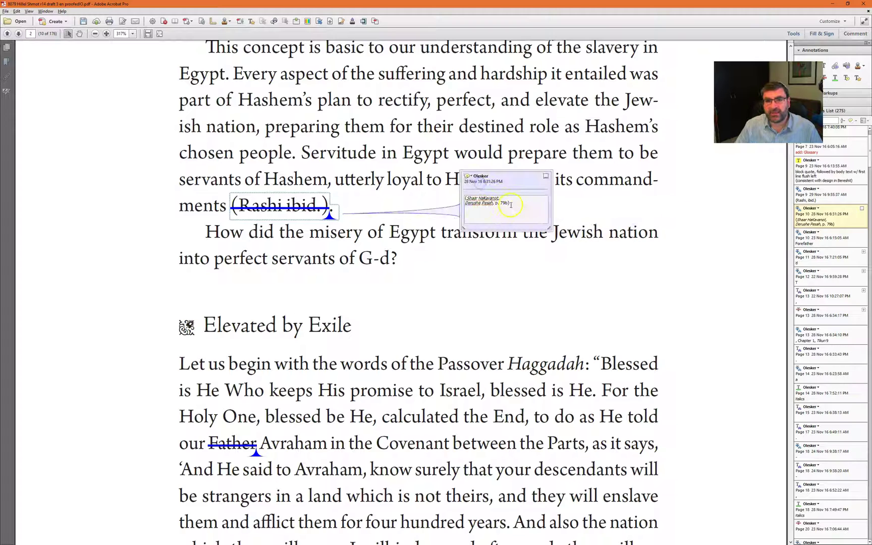
left_click(504, 217)
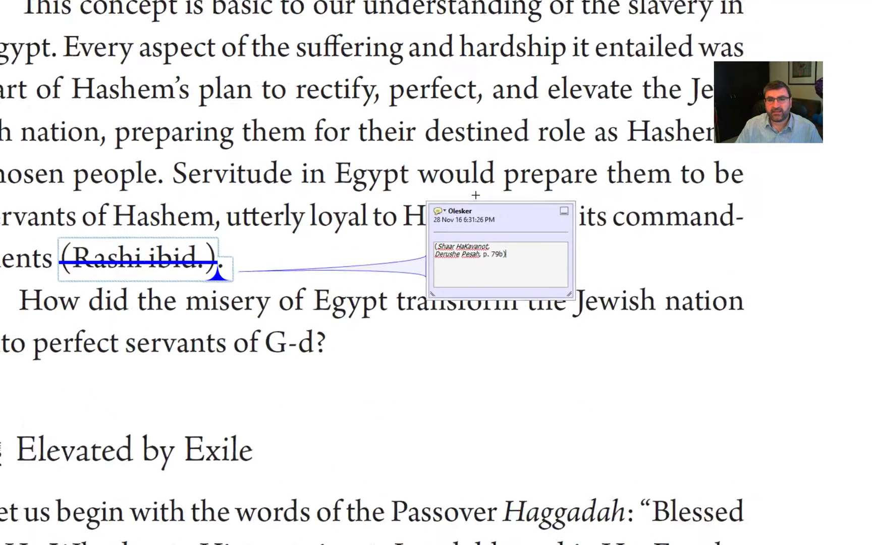
left_click(498, 269)
left_click(503, 249)
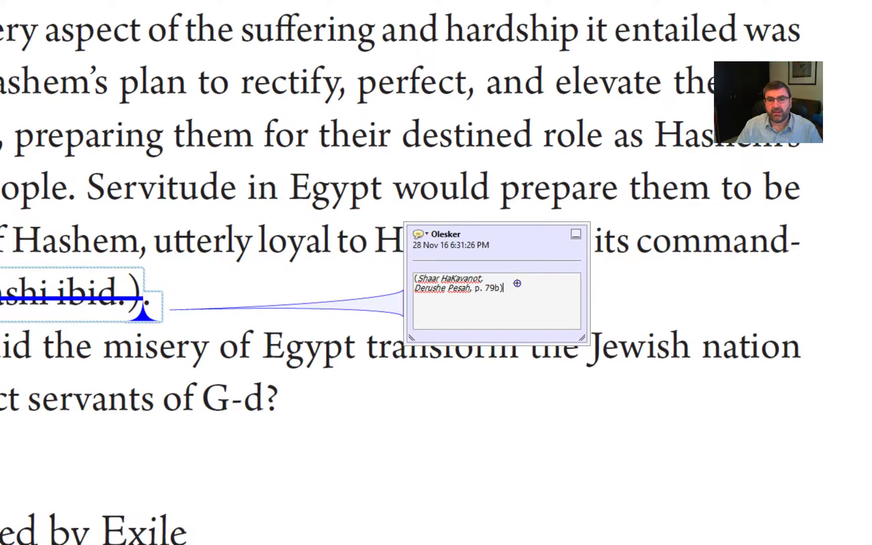
left_click(503, 286)
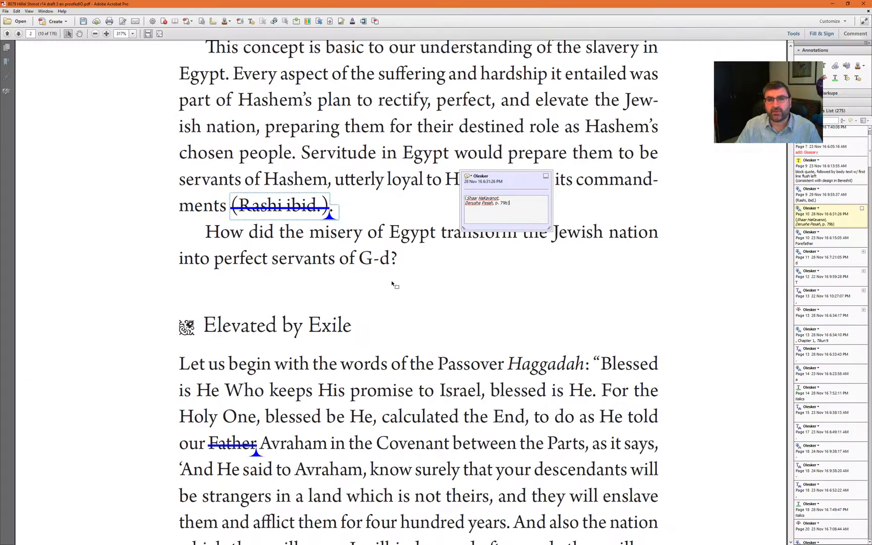
left_click(391, 283)
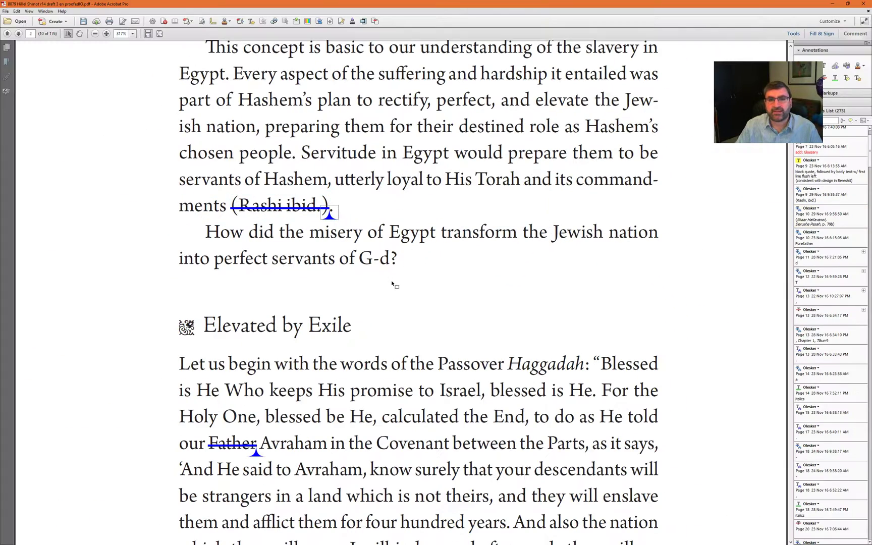
key("alt+Tab")
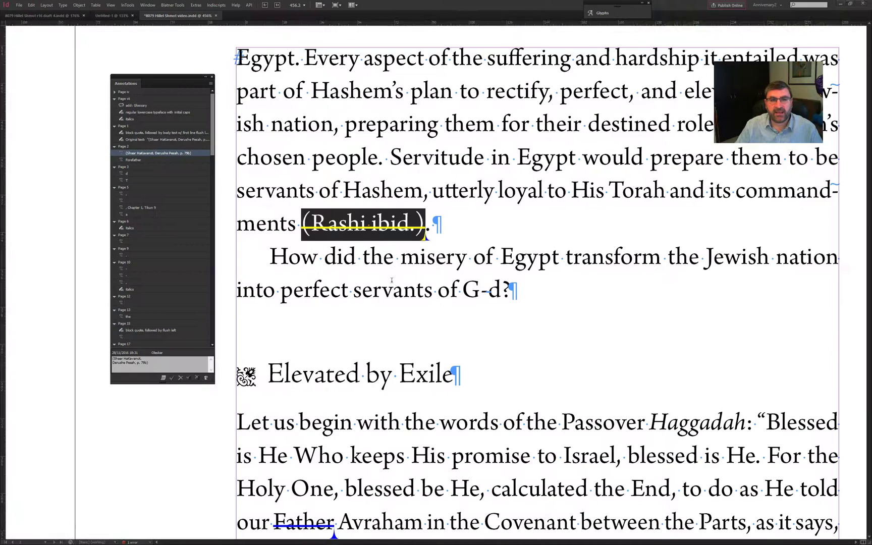
- Apply the (Shaar HaKavanot, Derushe Pesah, p. 79b) citation over (Rashi ibid.) and rejoin it onto one line
left_click(170, 379)
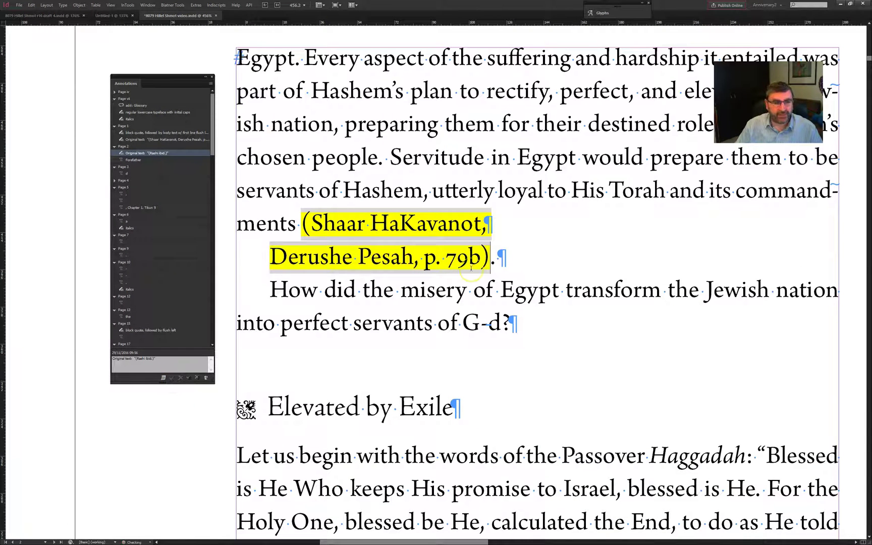
key("alt+Tab")
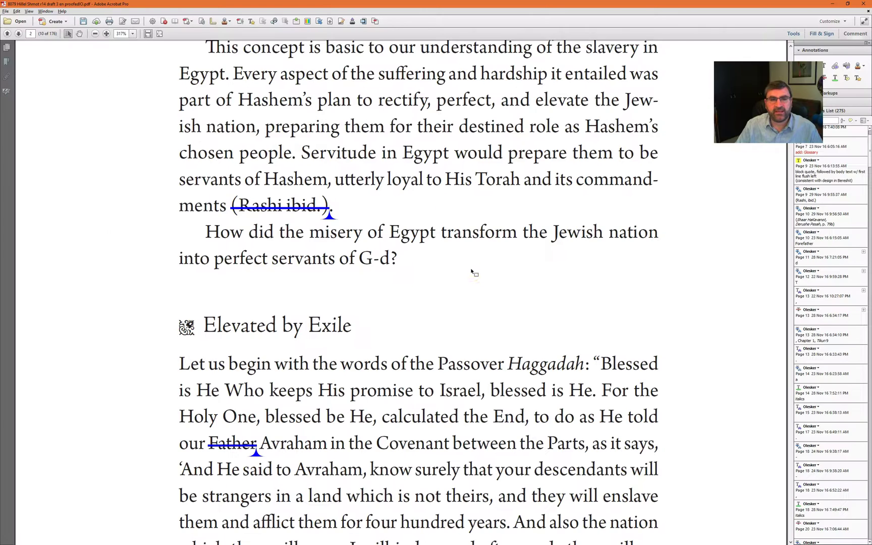
key("alt+Tab")
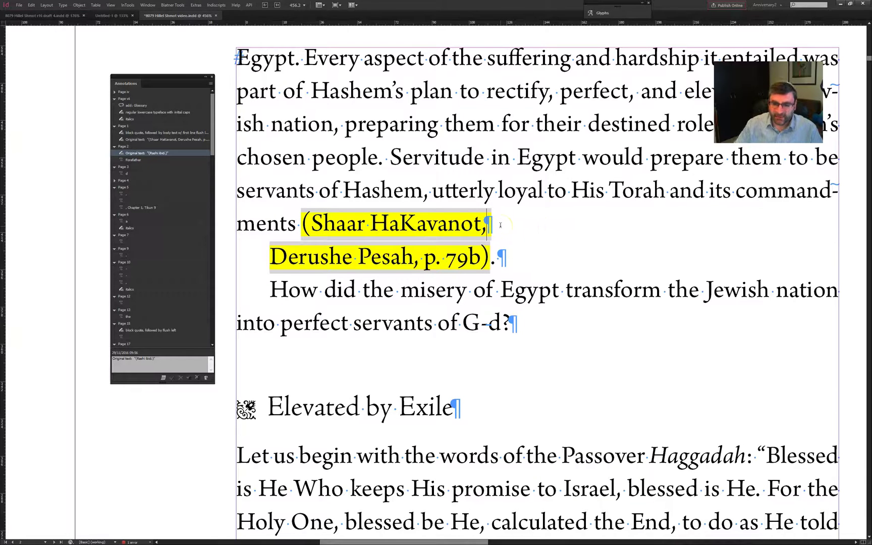
key("Delete")
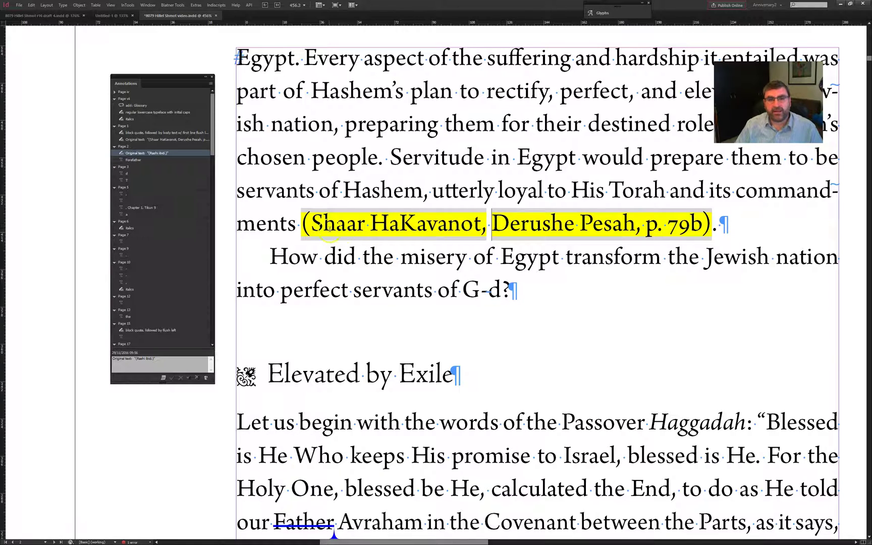
- Italicise the citation's source titles and adjust the style of the comma after HaKavanot
left_click_drag(311, 222, 632, 222)
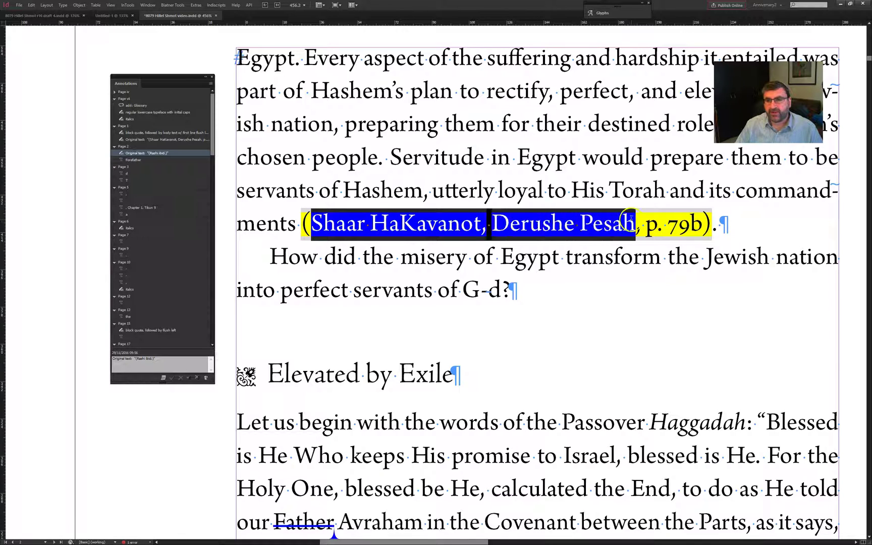
key("ctrl+shift+i")
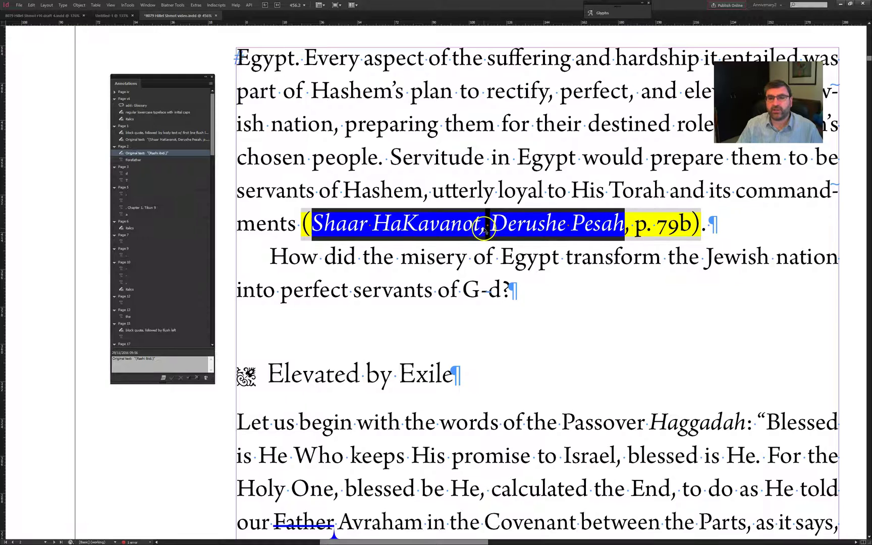
left_click(484, 236)
key("shift+Left")
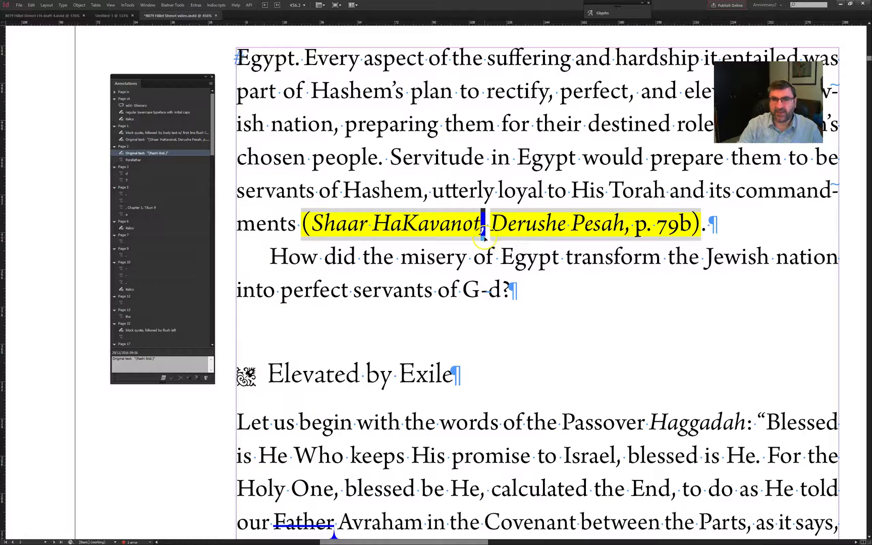
key("ctrl+shift+i")
left_click(494, 257)
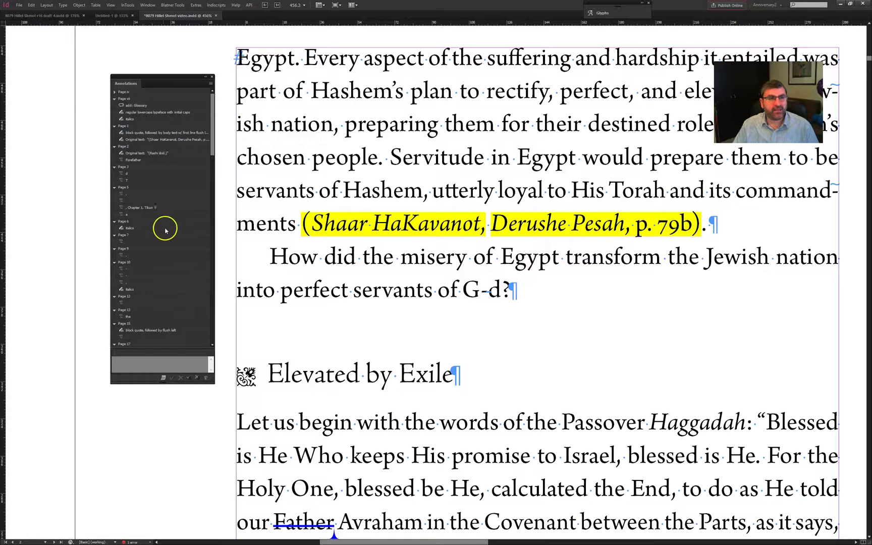
- Apply the correction changing Father to the highlighted Forefather, viewing the whole spread
left_click(143, 163)
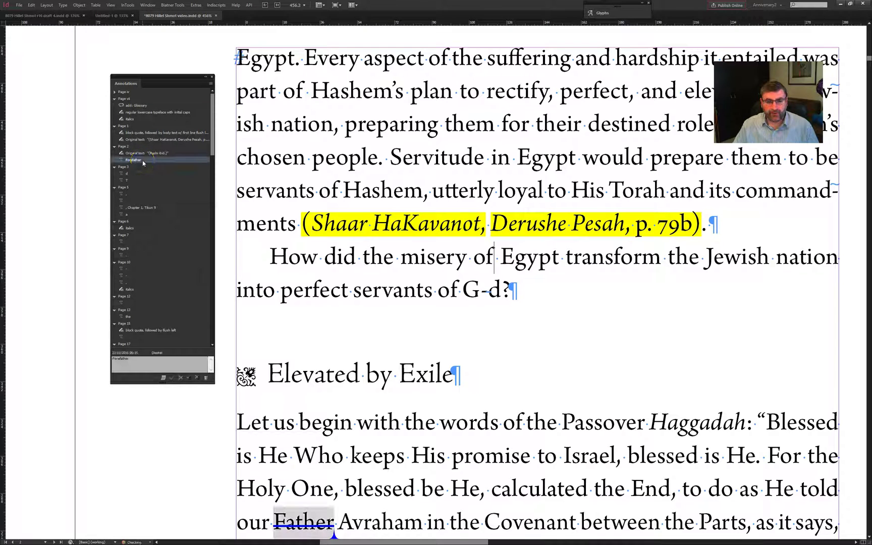
scroll(477, 236, "down", 5)
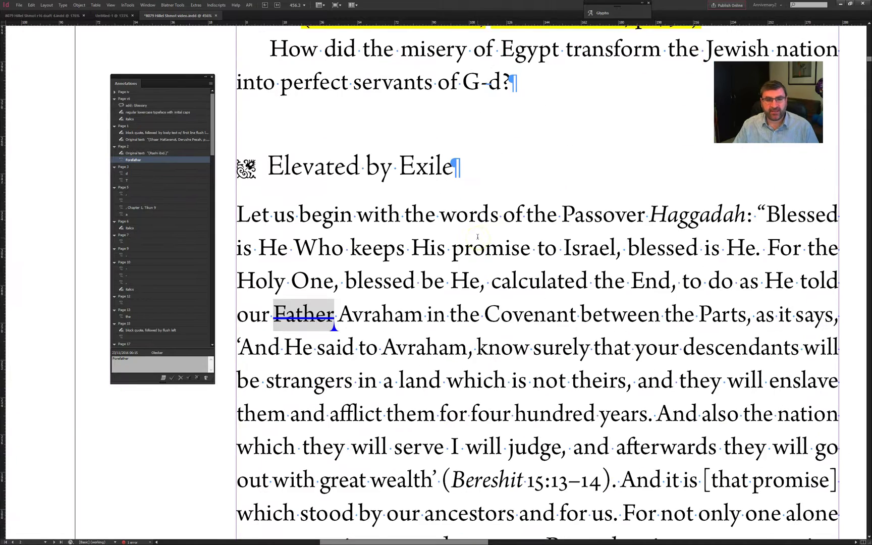
key("ctrl+alt+0")
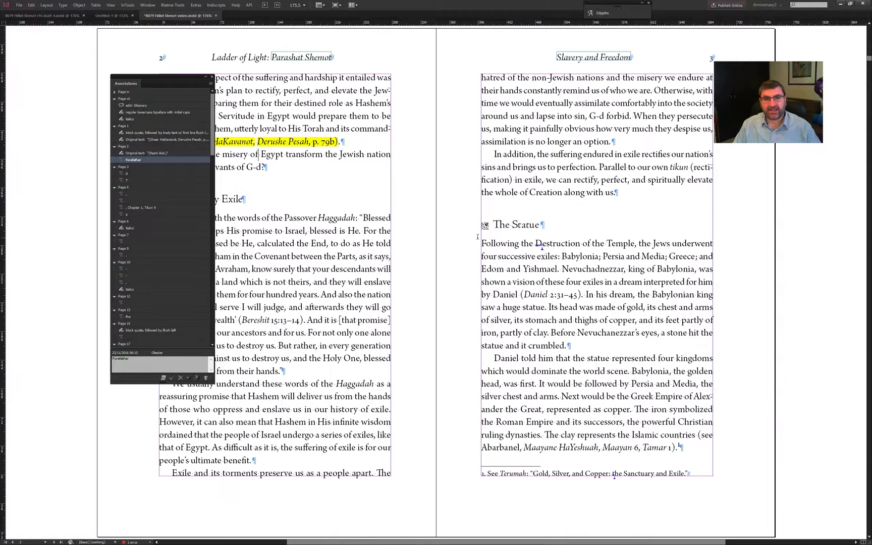
left_click_drag(179, 79, 96, 79)
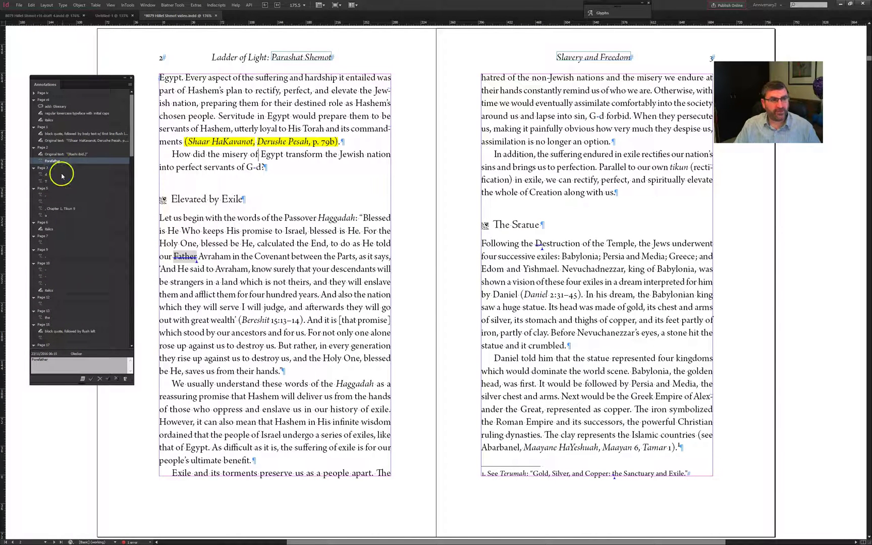
left_click(85, 379)
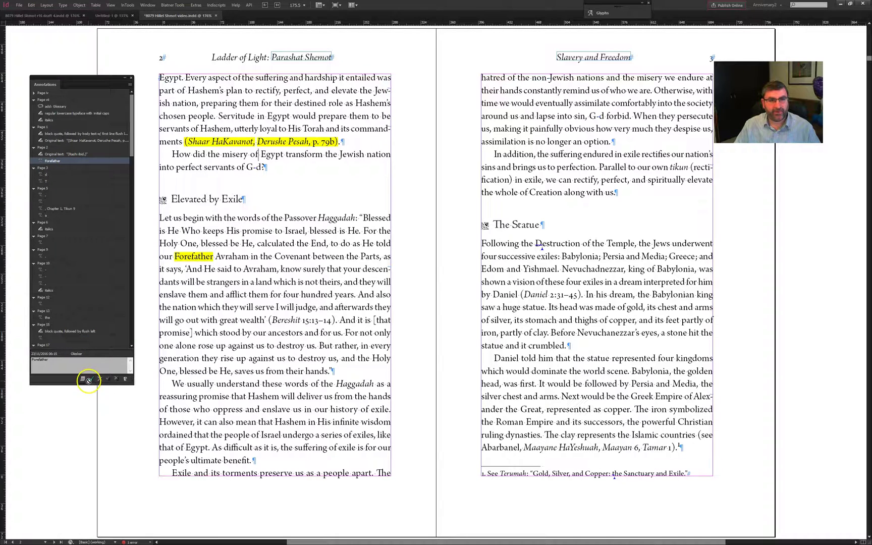
- Apply the two Page 3 corrections, giving 'the destruction' and footnote 'Copper: The Sanctuary'
left_click(51, 176)
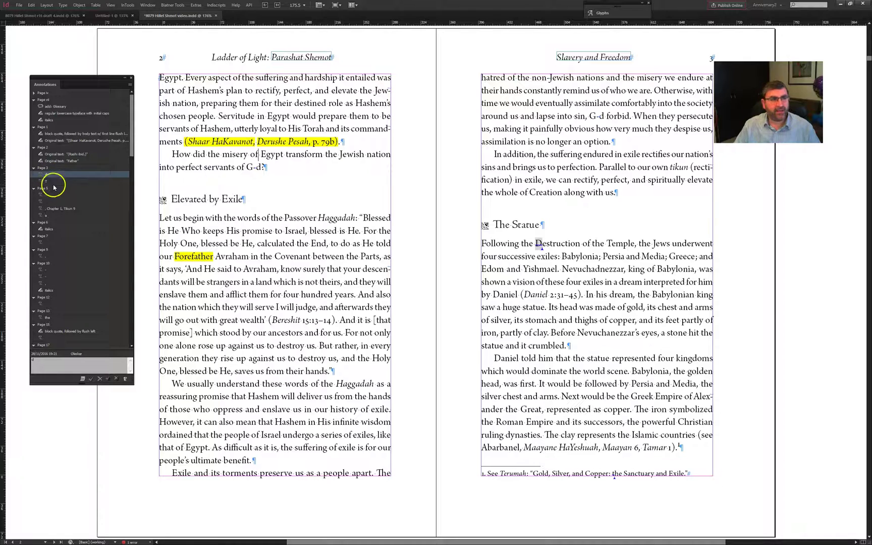
left_click(48, 181, "shift")
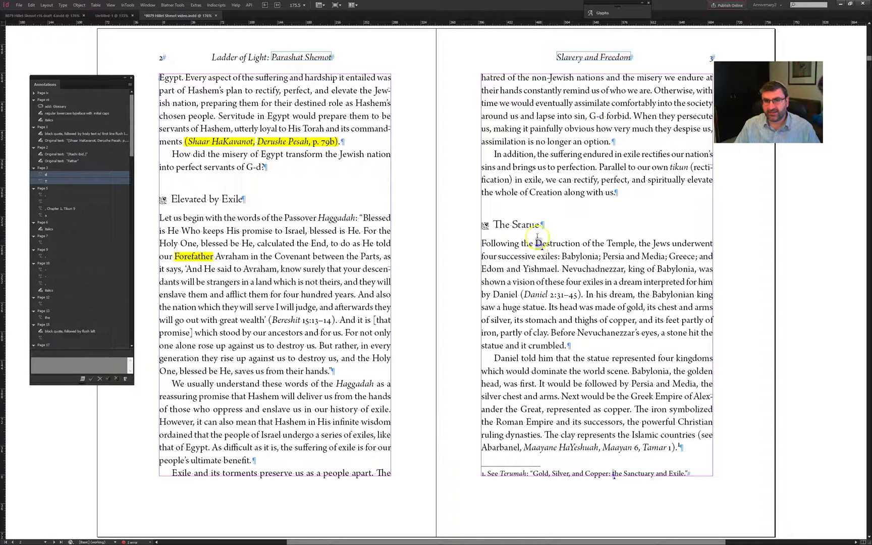
left_click_drag(561, 244, 524, 247)
left_click_drag(630, 473, 590, 474)
left_click(522, 245)
left_click(47, 176)
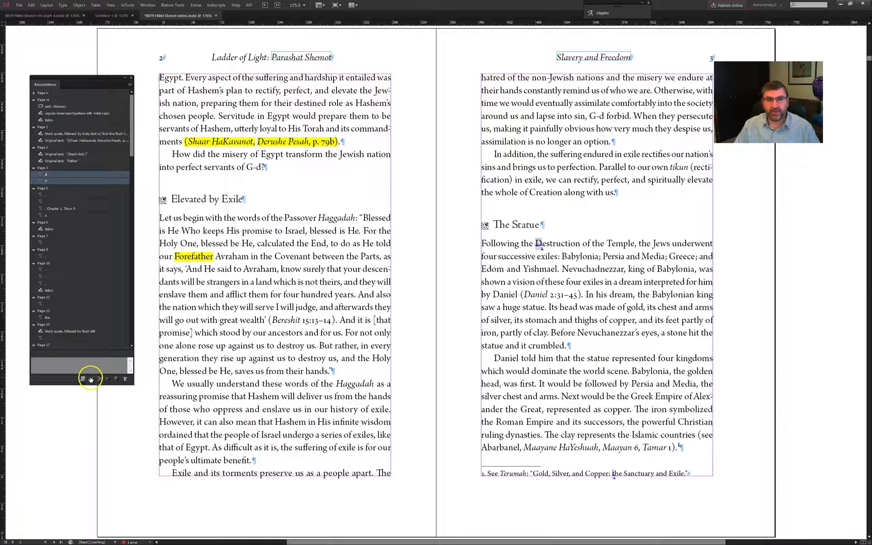
left_click(91, 378)
- Accept all the Page 5 text corrections in the Annotations panel
left_click(48, 196)
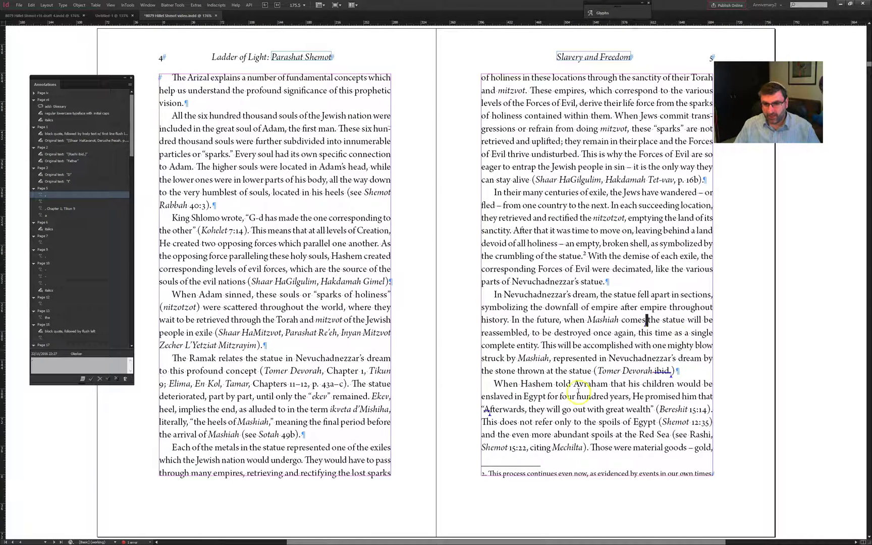
left_click(45, 216, "shift")
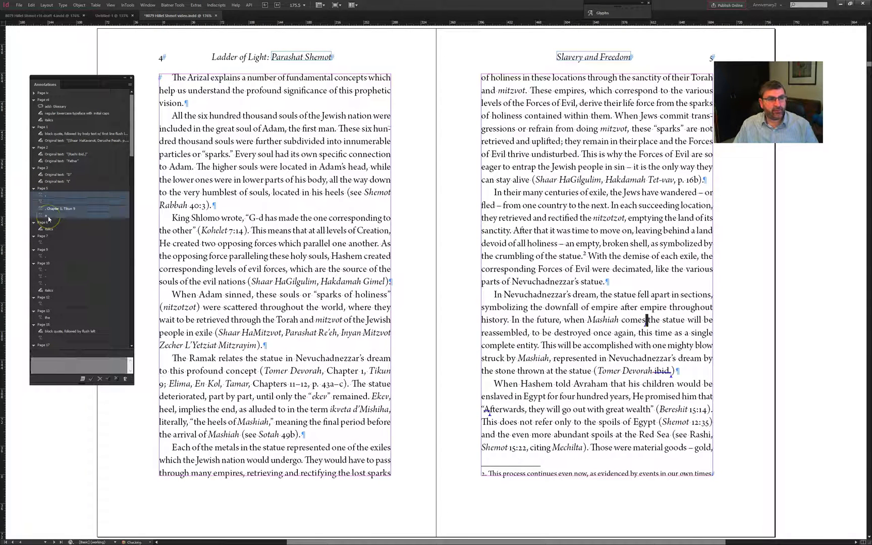
left_click(90, 379)
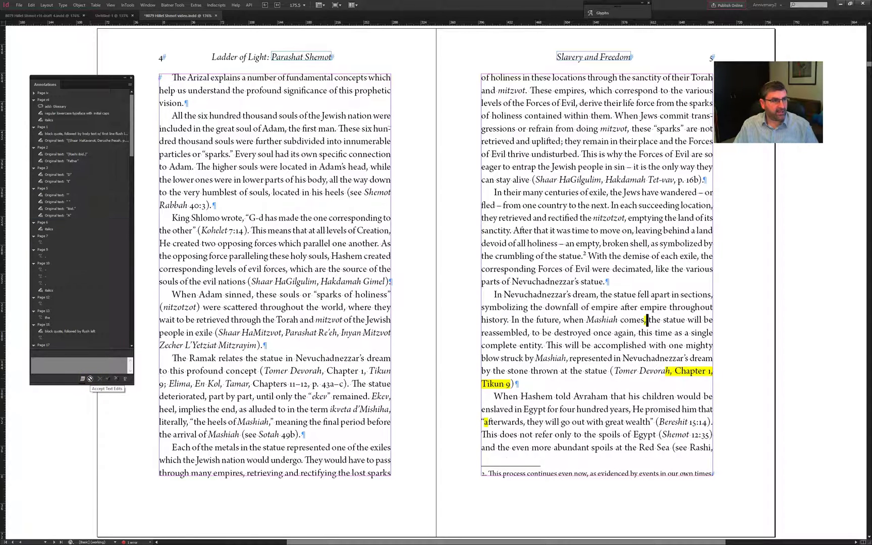
- Italicise Tikun in the citation (Tomer Devorah, Chapter 1, Tikun 9)
double_click(494, 385)
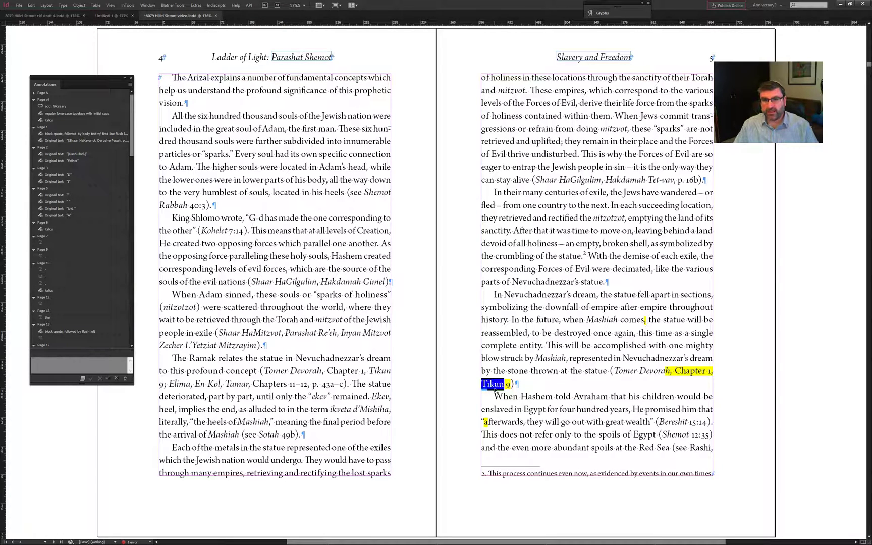
key("ctrl+shift+i")
left_click(516, 352)
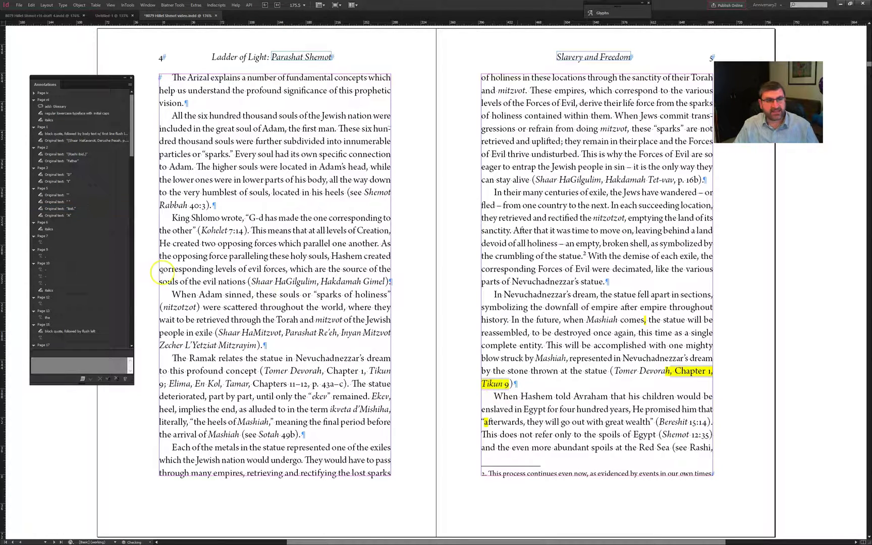
- Select the Page 10 Italics correction and verify its Ramban italics comment in the Acrobat proof
left_click(48, 292)
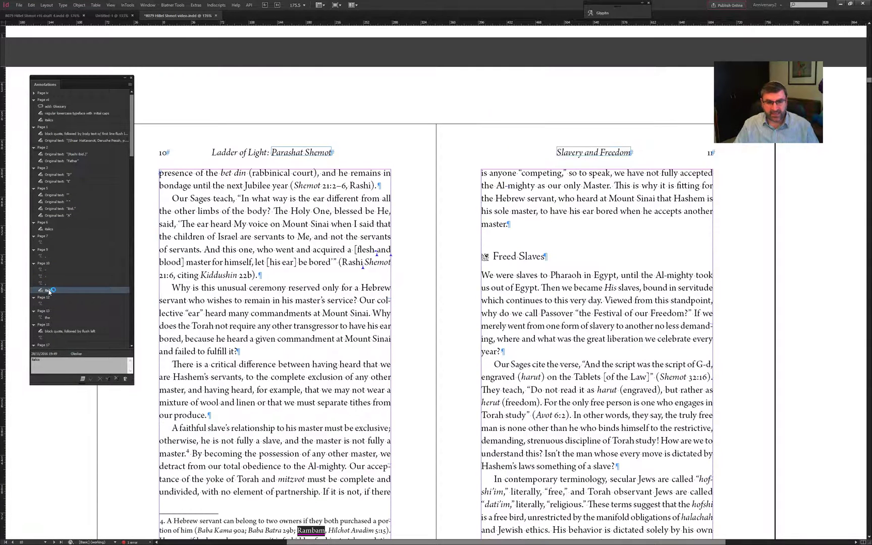
scroll(345, 279, "down", 3)
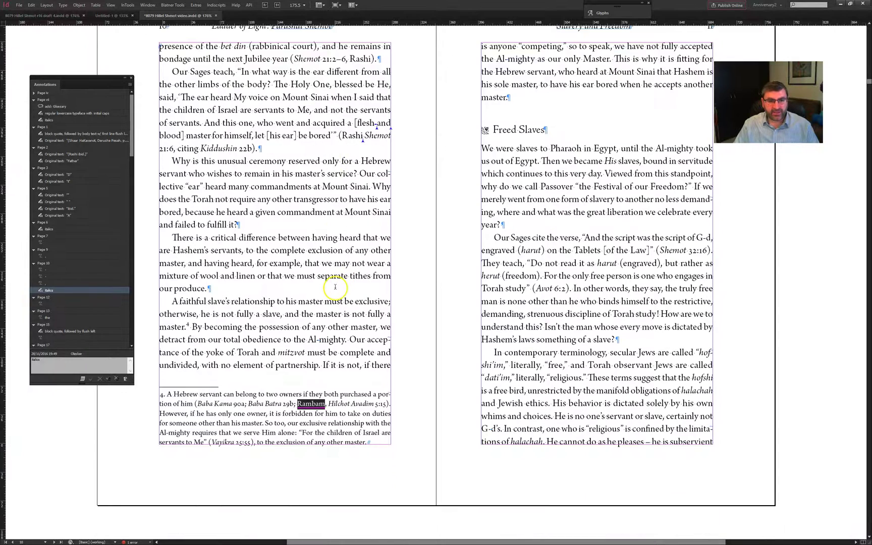
left_click(59, 299)
left_click(51, 290)
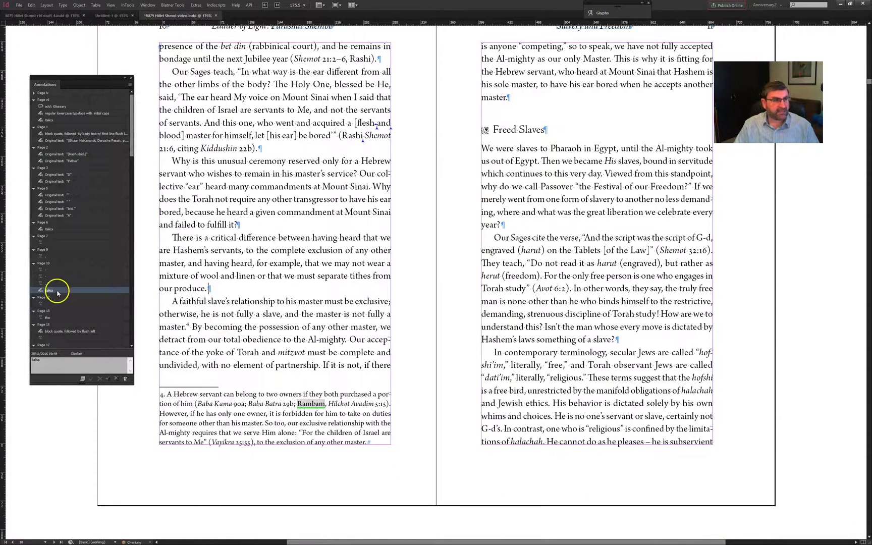
key("alt+Tab")
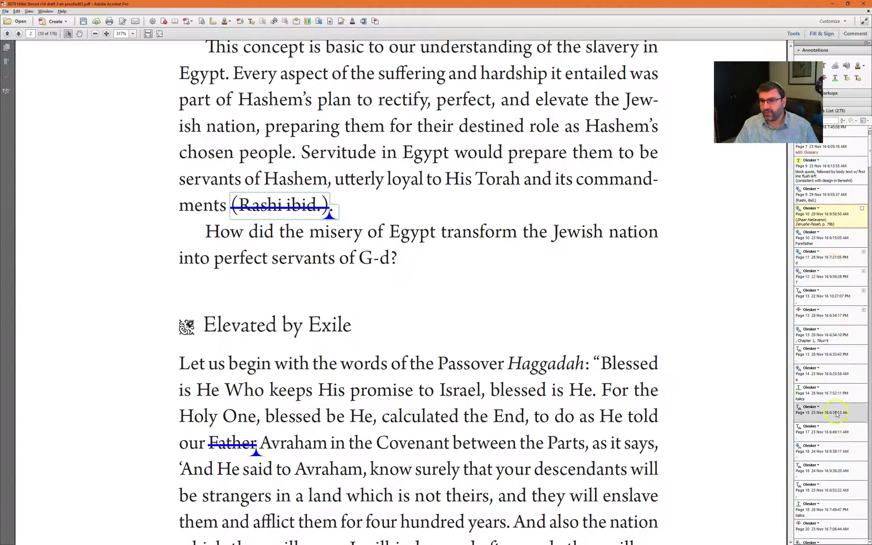
left_click(828, 394)
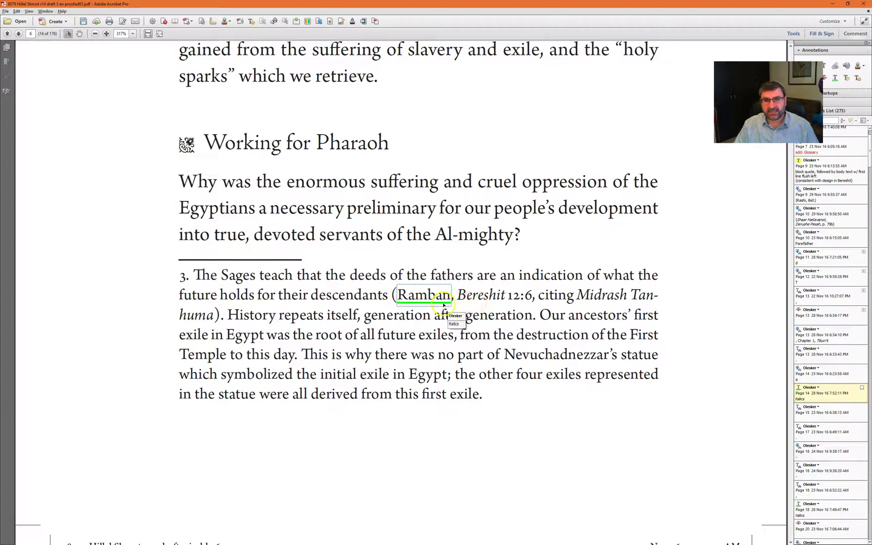
double_click(445, 300)
left_click_drag(696, 293, 499, 293)
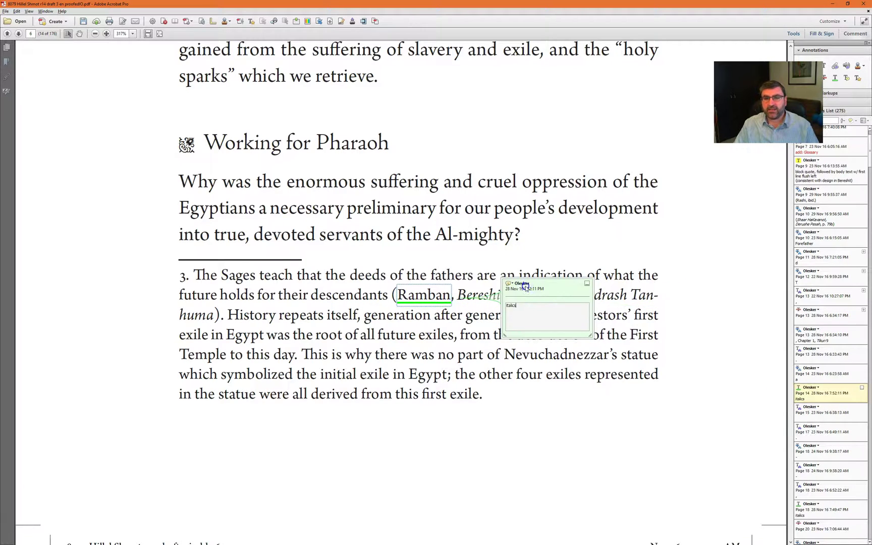
left_click(832, 4)
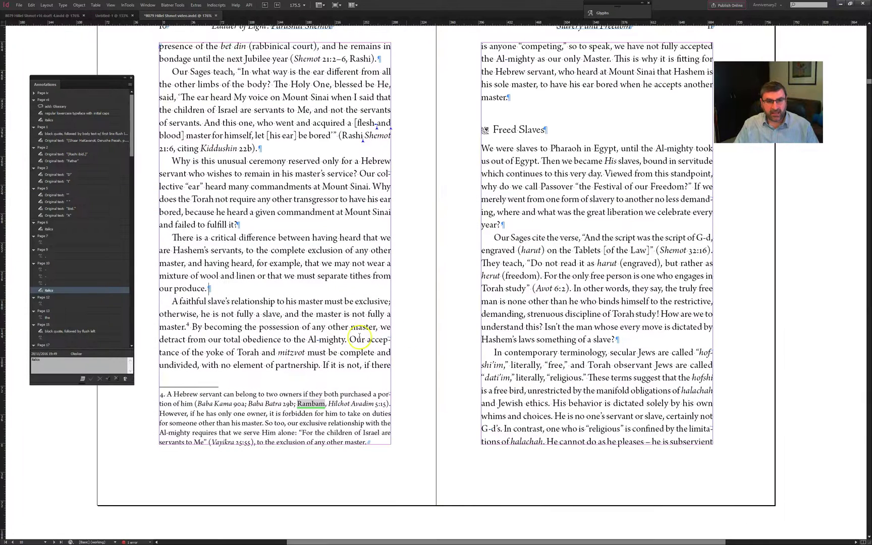
- Italicise Rambam in the page 10 footnote
left_click(316, 314)
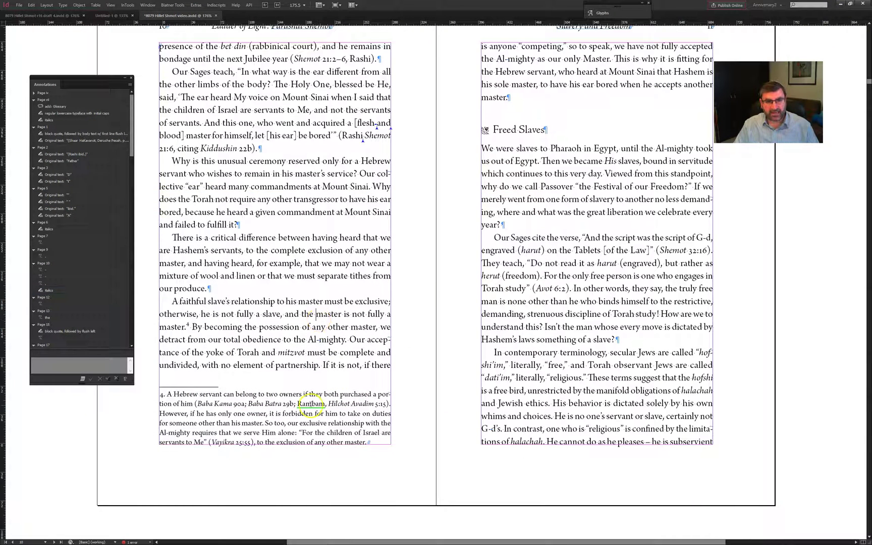
left_click(51, 292)
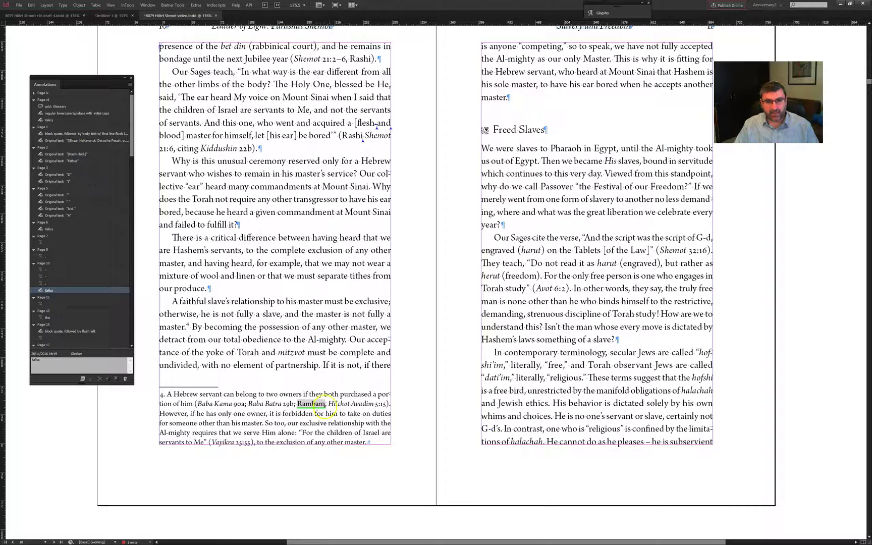
double_click(317, 406)
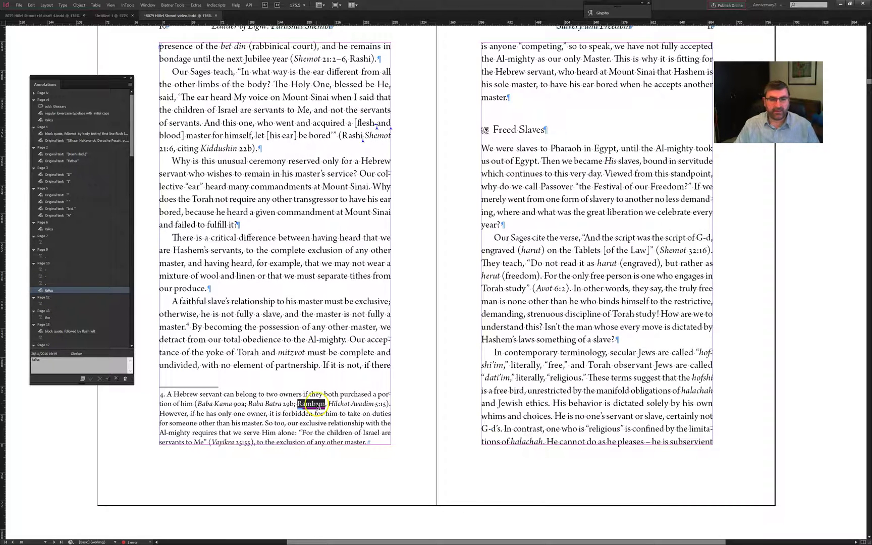
key("ctrl+shift+i")
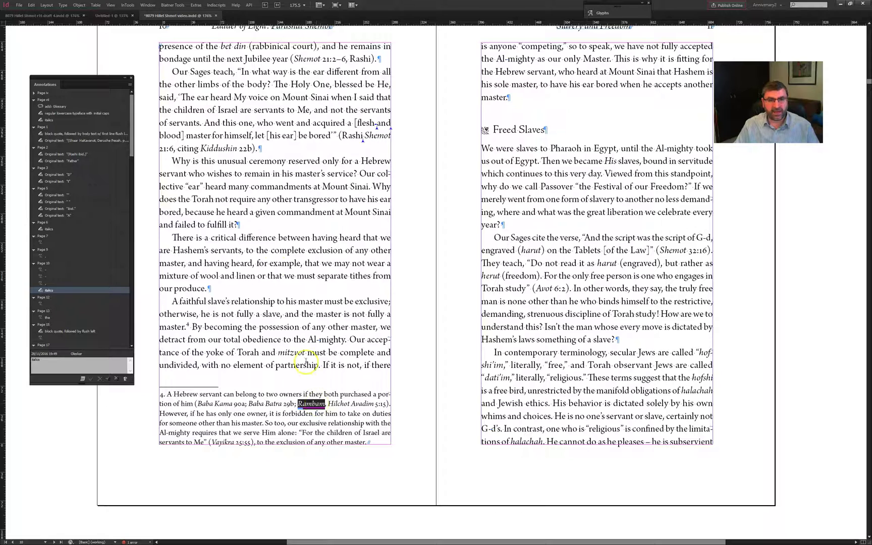
- Accept the three Page 10 flesh-and-blood hyphen corrections and remove the extra space before blood
left_click(47, 270)
left_click(48, 284, "shift")
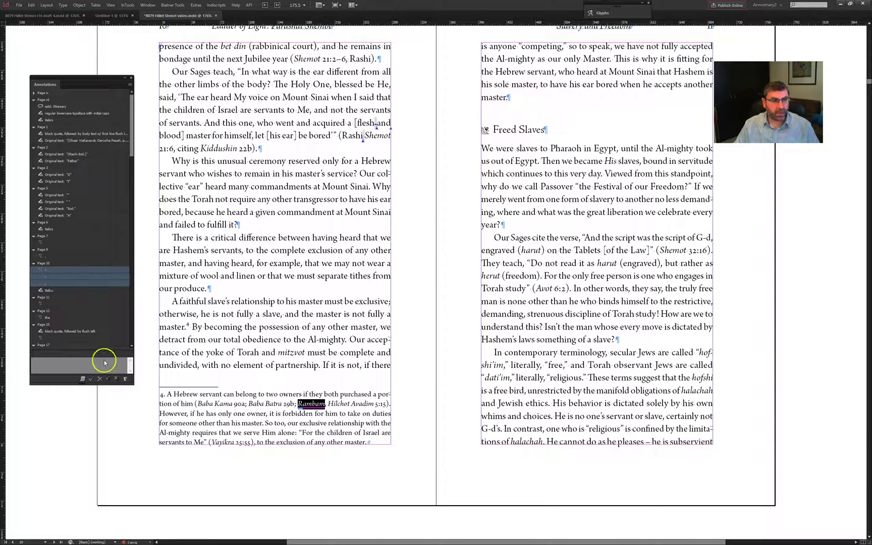
key("Return")
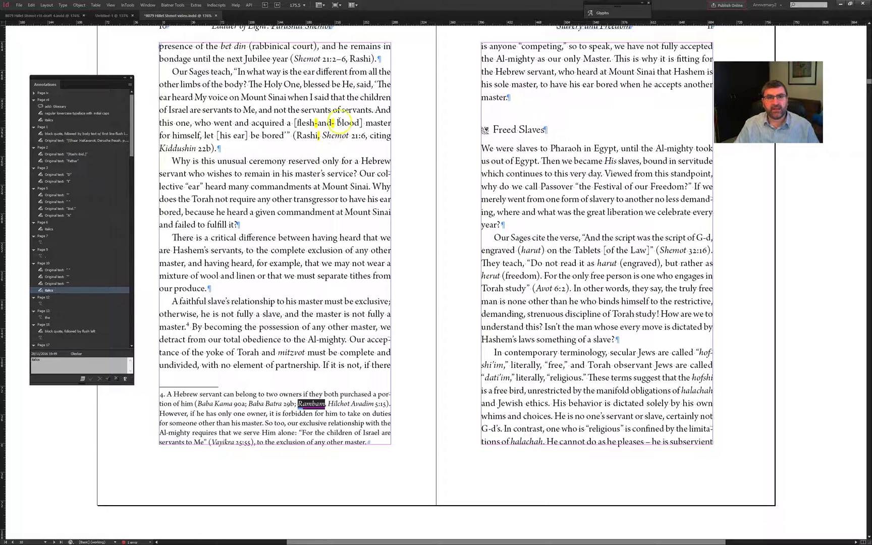
key("BackSpace")
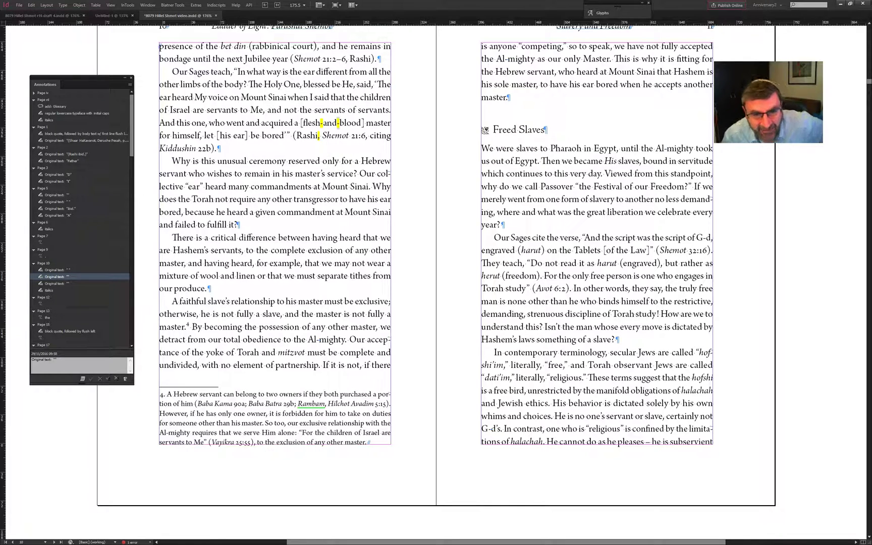
left_click(324, 202)
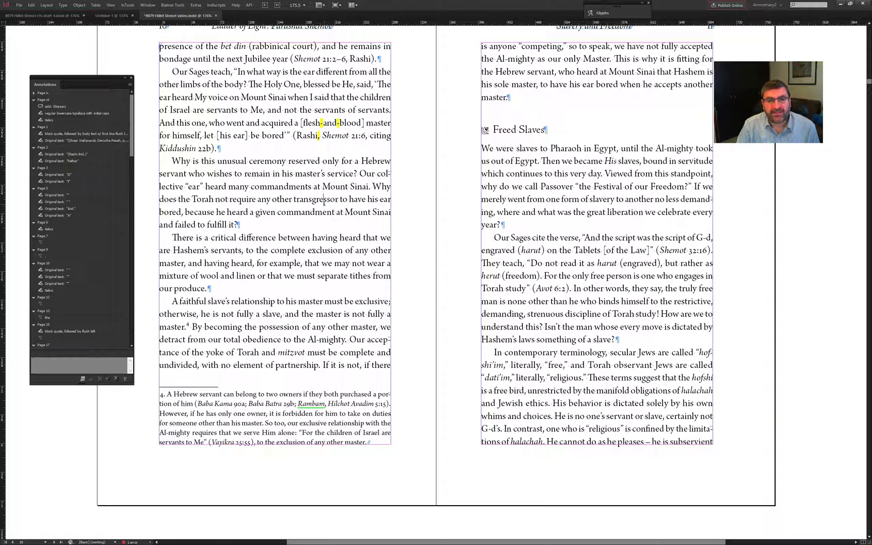
scroll(324, 202, "down", 10)
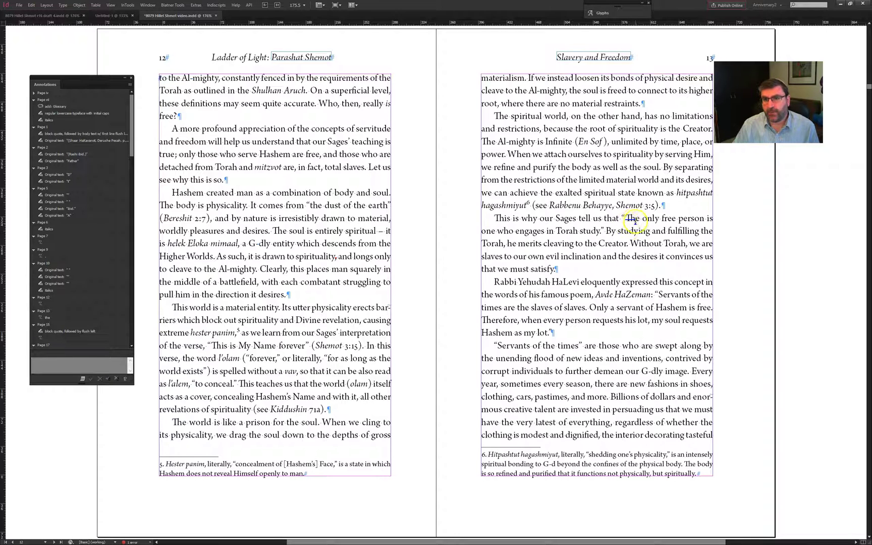
- Turn page 13's 'The' into a highlighted lowercase 'the', deleting the extra e, then advance spreads
left_click(632, 218)
key("ctrl+=")
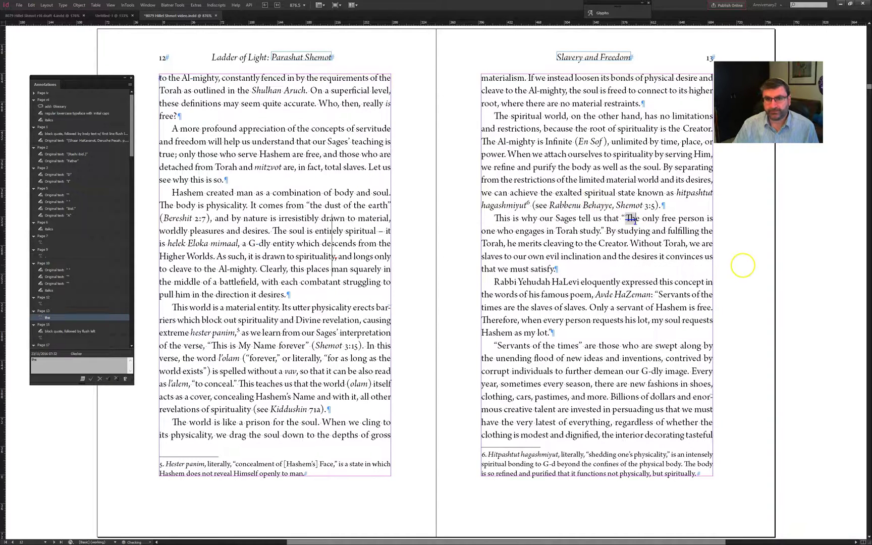
scroll(64, 311, "down", 2)
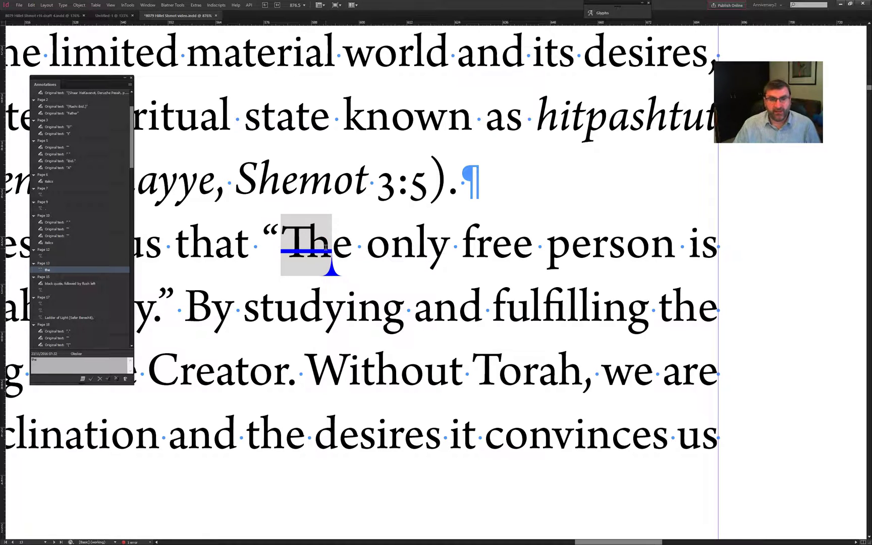
left_click(90, 378)
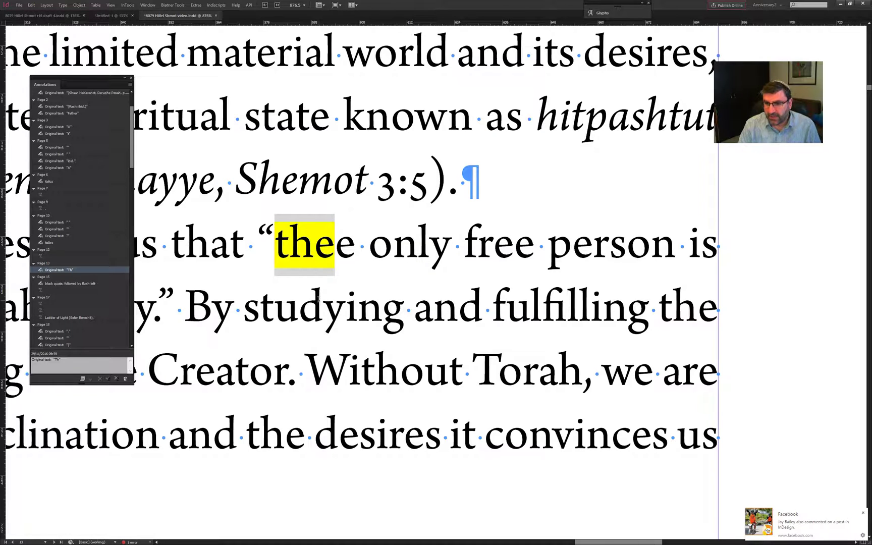
key("Delete")
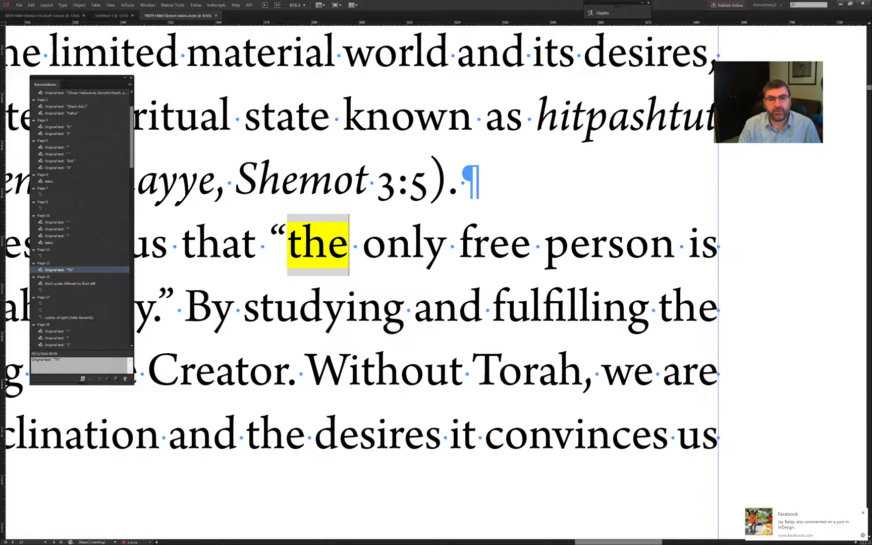
key("ctrl+alt+0")
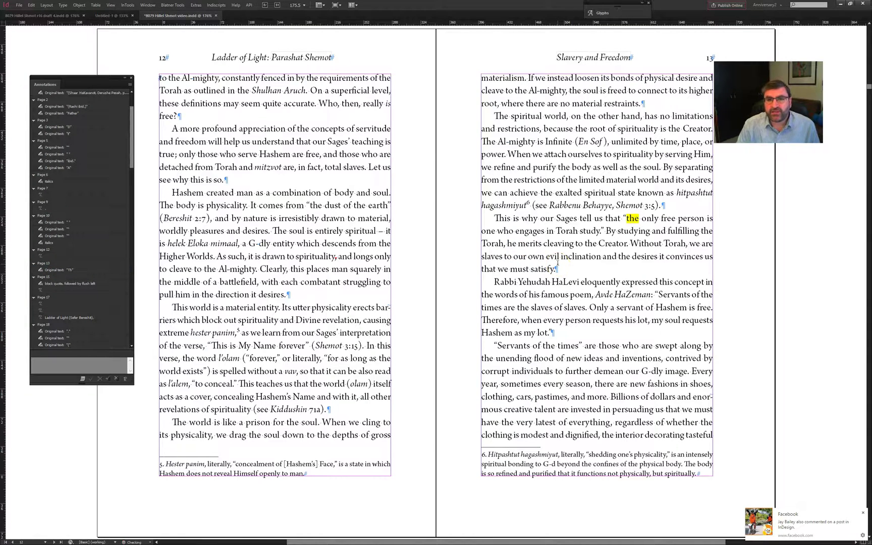
key("alt+Page_Down")
- Delete the run of empty paragraphs on page 18 so 'Our Sages explain this verse' starts there
key("alt+Page_Down")
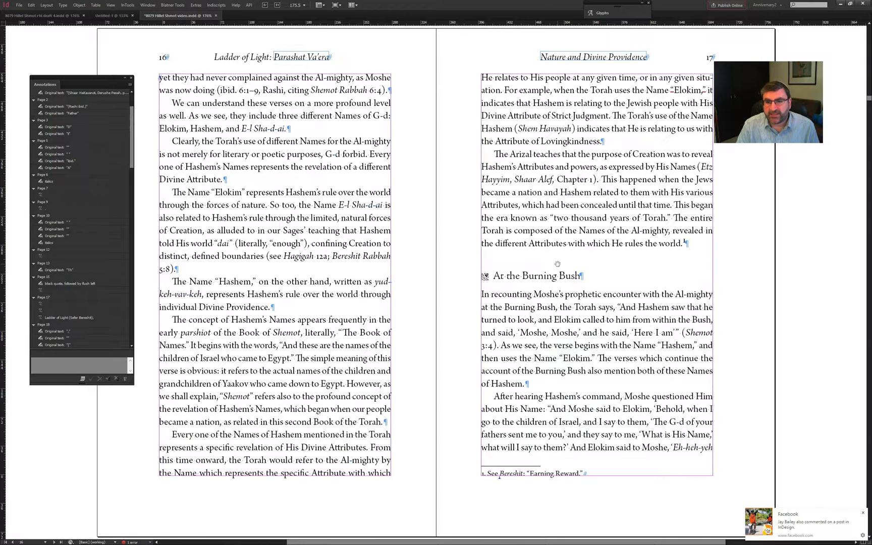
key("alt+Page_Down")
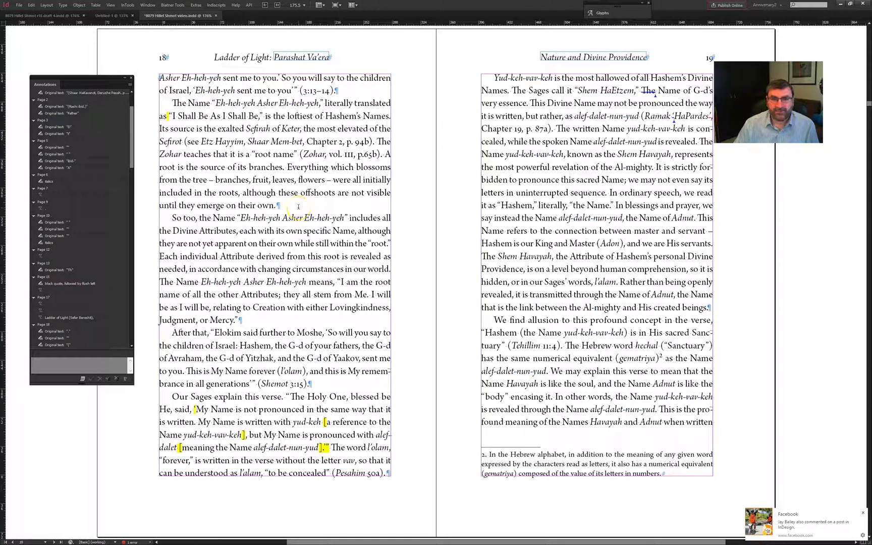
key("Return")
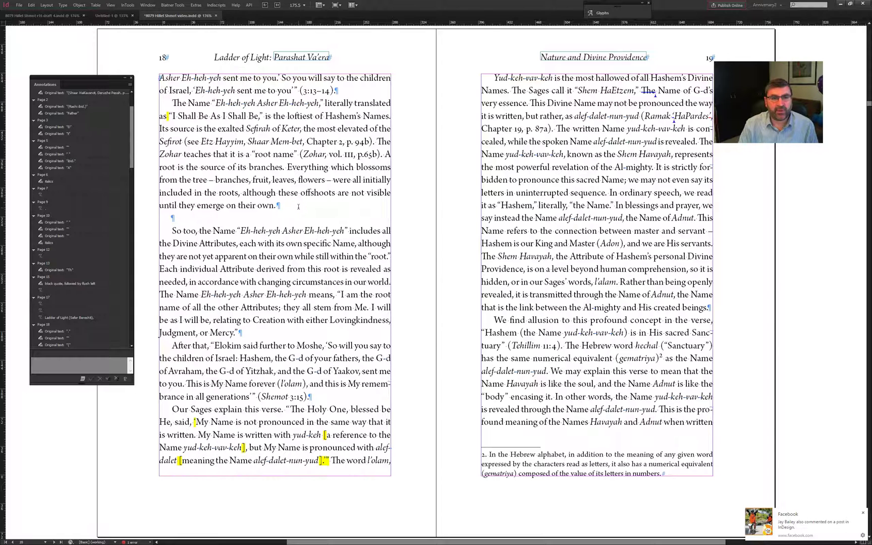
key("Return")
key("Return")
key("Return")
key("Return")
key("Return")
key("Return")
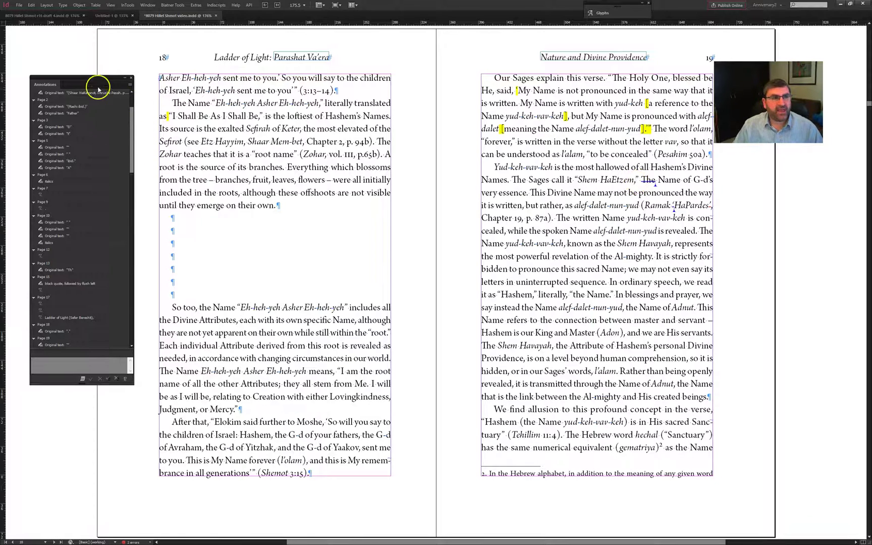
double_click(648, 180)
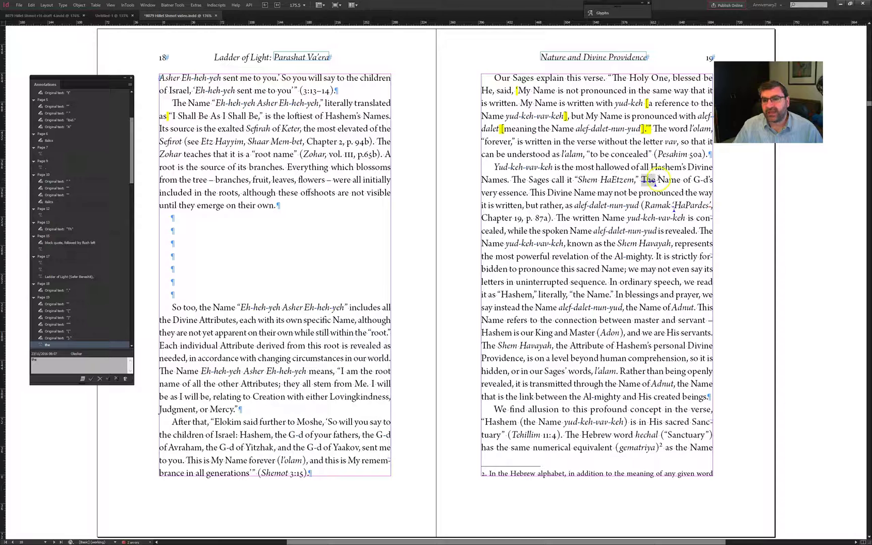
scroll(64, 318, "down", 2)
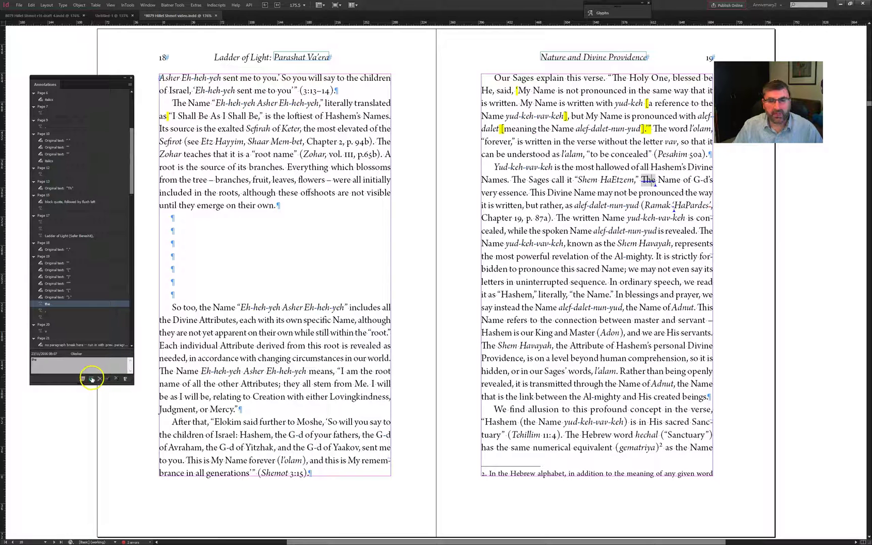
left_click_drag(191, 218, 181, 294)
key("Delete")
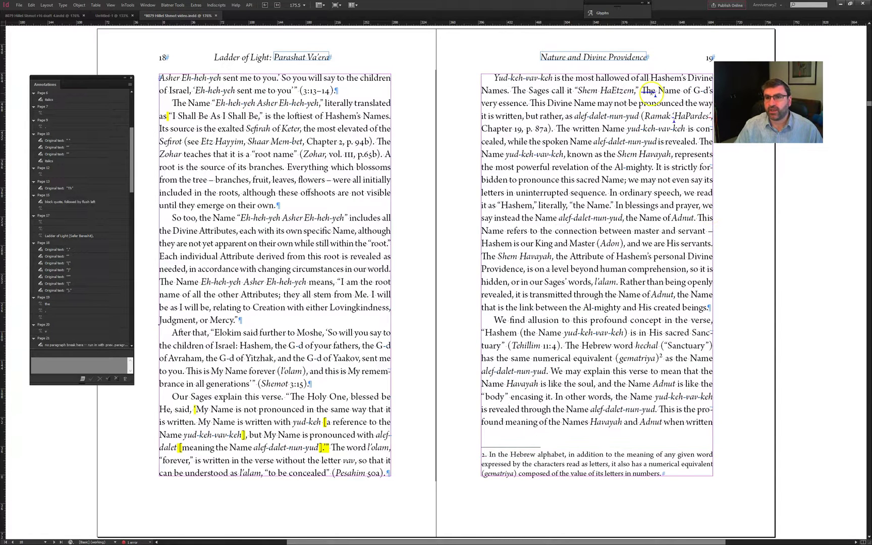
- Check the struck-through 'The' on page 19, then switch to the PDF proof in Acrobat Pro
double_click(649, 92)
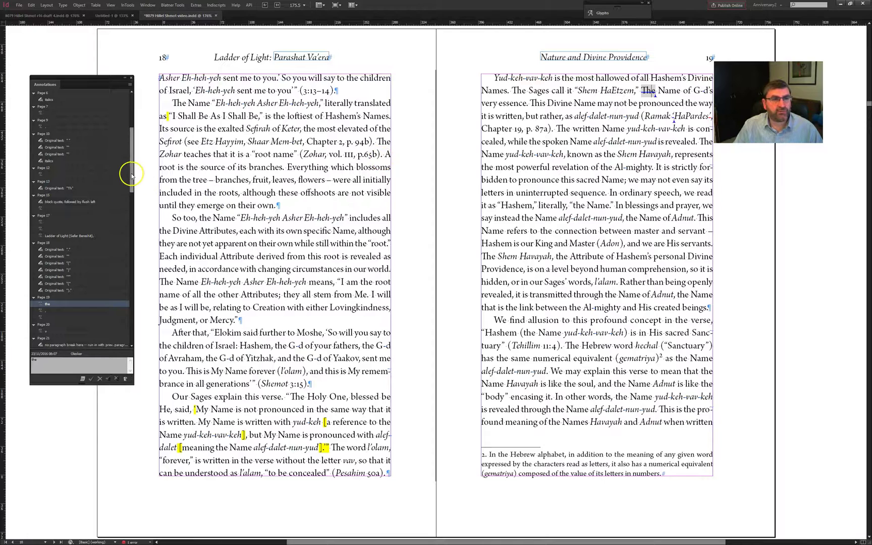
mouse_move(131, 172)
left_mouse_down()
mouse_move(120, 335)
mouse_move(133, 162)
left_mouse_up()
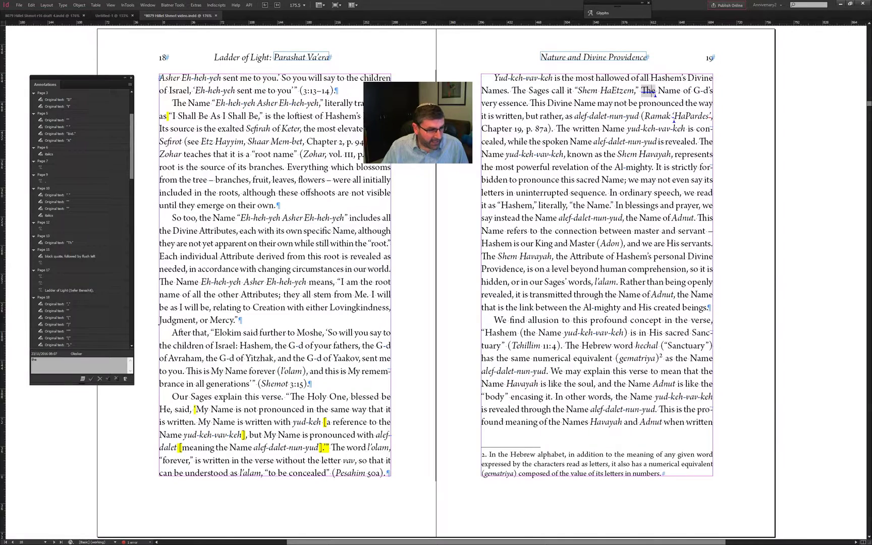
key("alt+Tab")
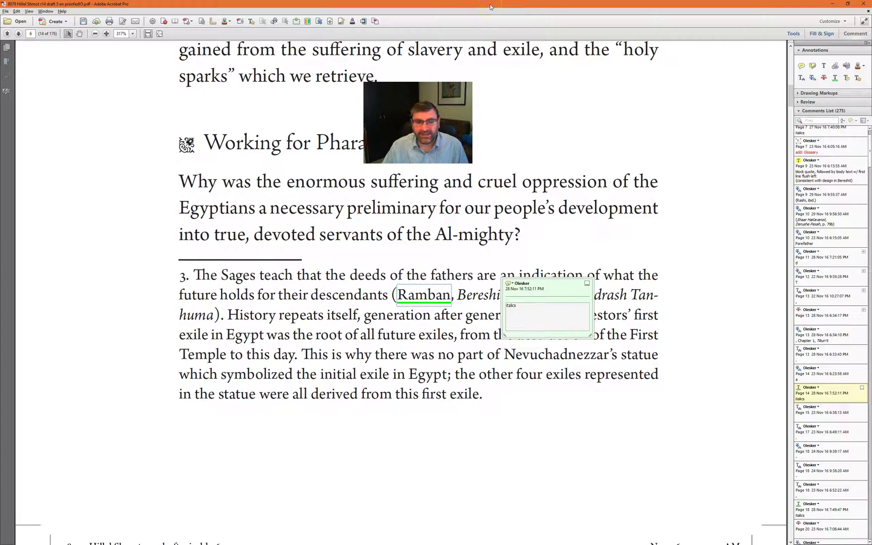
- Restore Acrobat's window and step through the Page 13, 29, 7 and 9 comments
left_click_drag(491, 5, 217, 1)
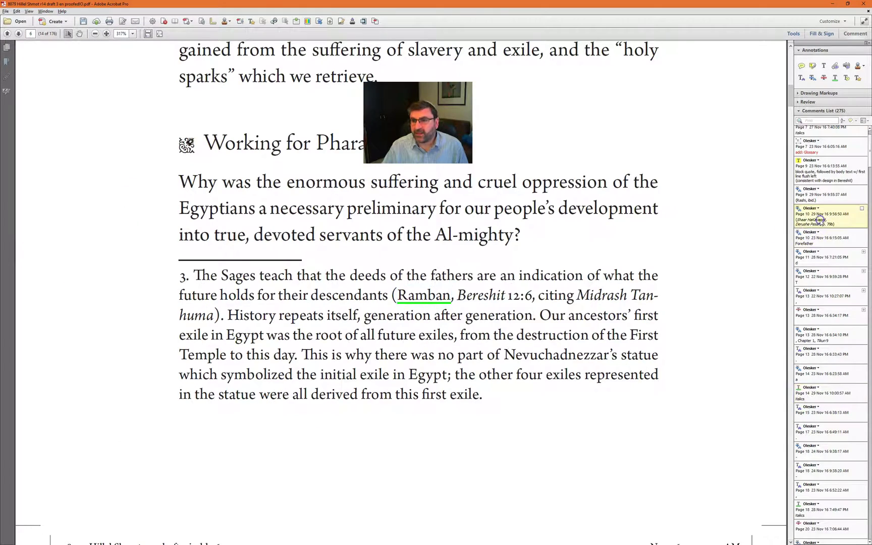
left_click(840, 336)
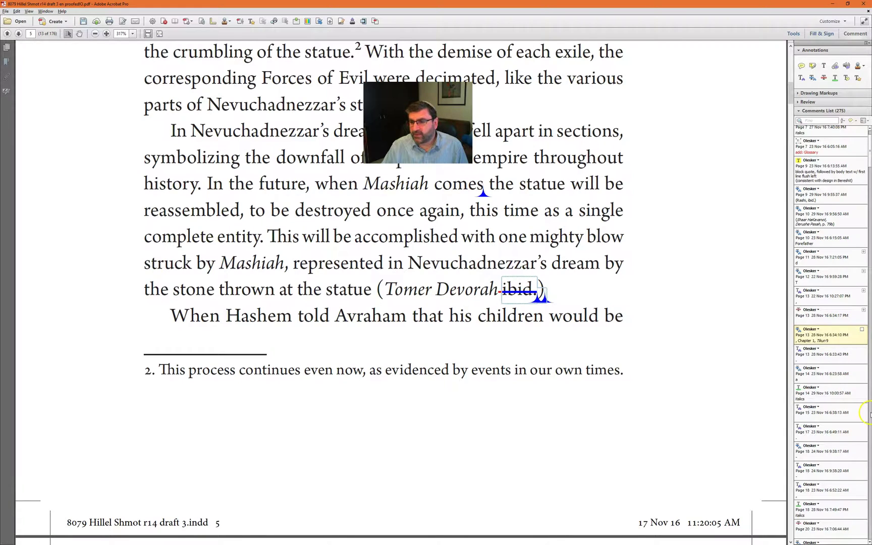
left_click(869, 414)
left_click(822, 485)
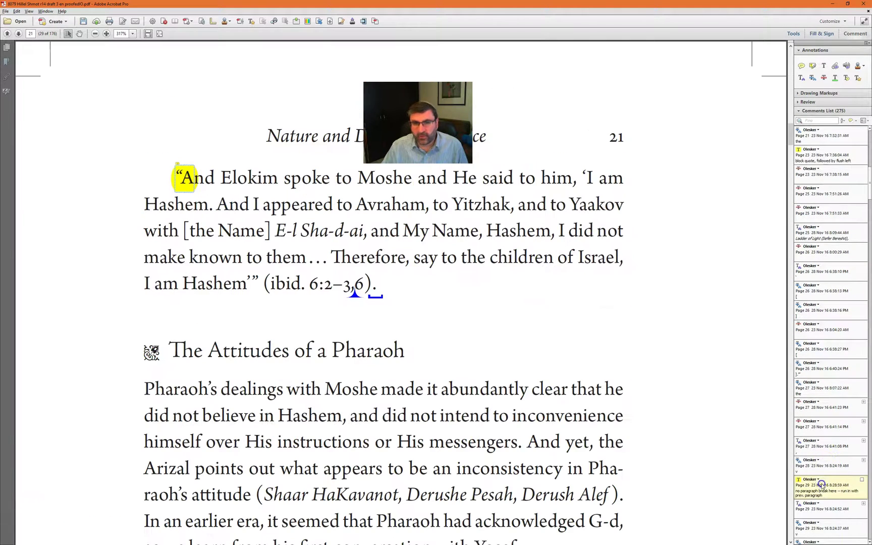
left_click(869, 146)
left_click(828, 152)
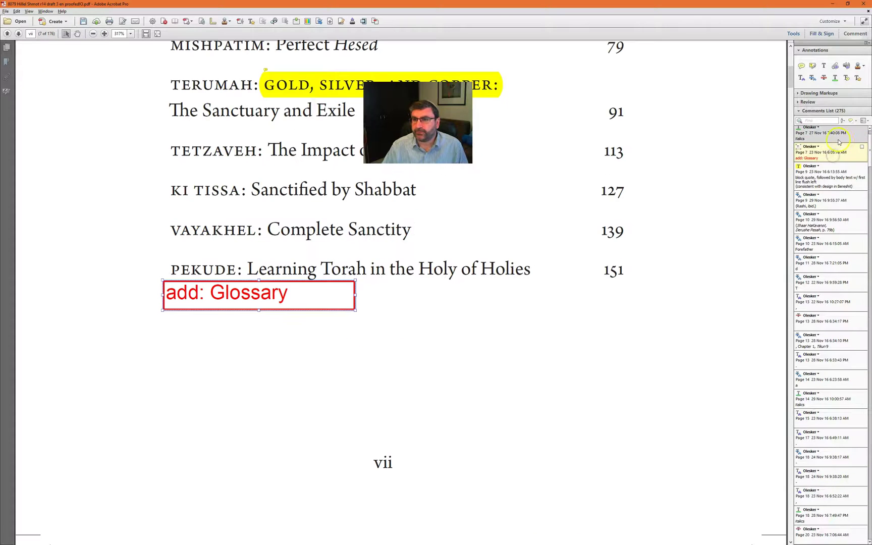
left_click(846, 175)
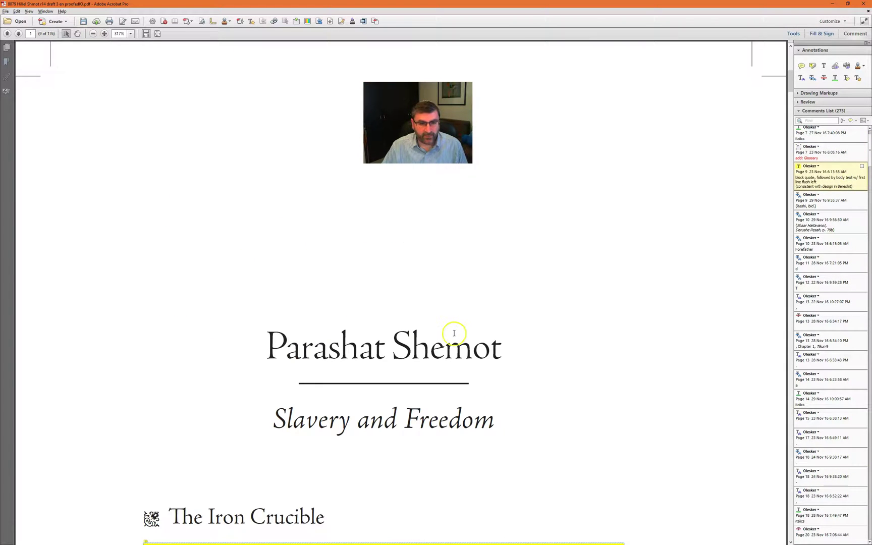
scroll(453, 334, "down", 5)
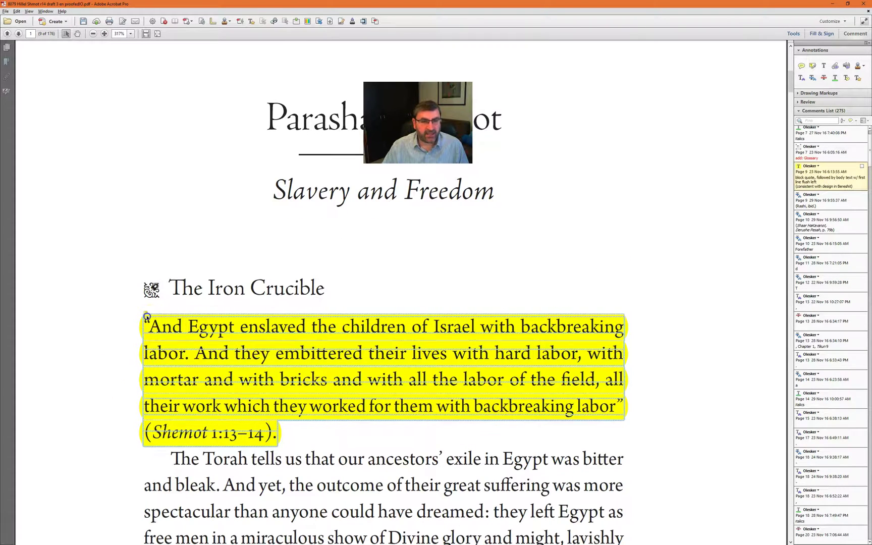
- Open the page 1 block-quote note, then go to the Page 10 '(Rashi ibid.)' deletion
left_click(832, 198)
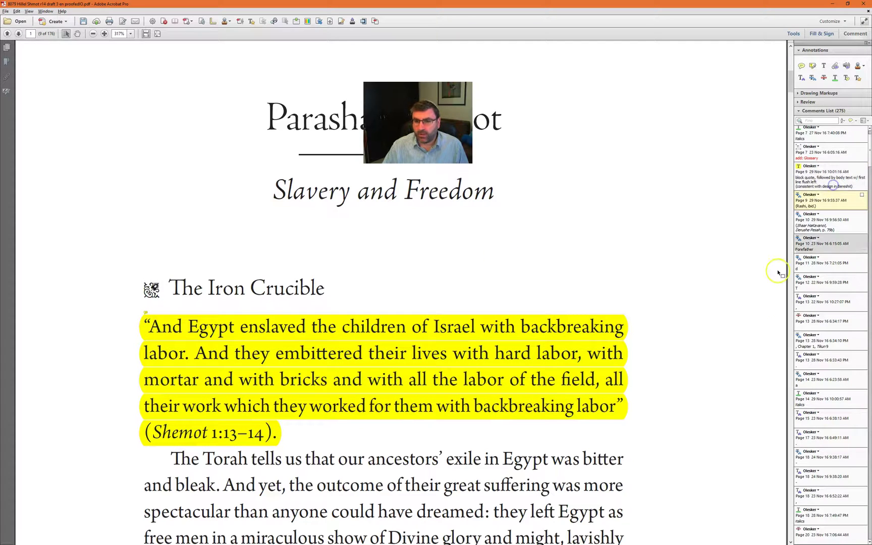
left_click(503, 383)
left_click(503, 383)
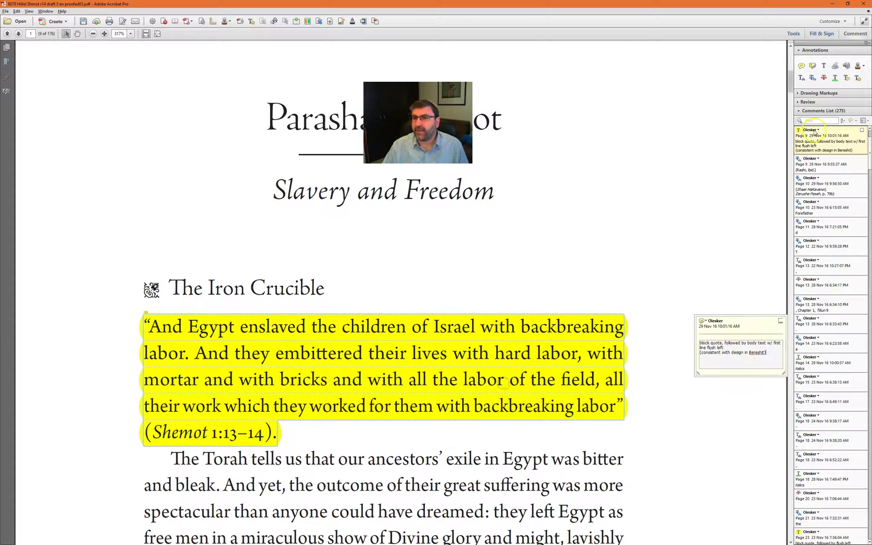
left_click(842, 147)
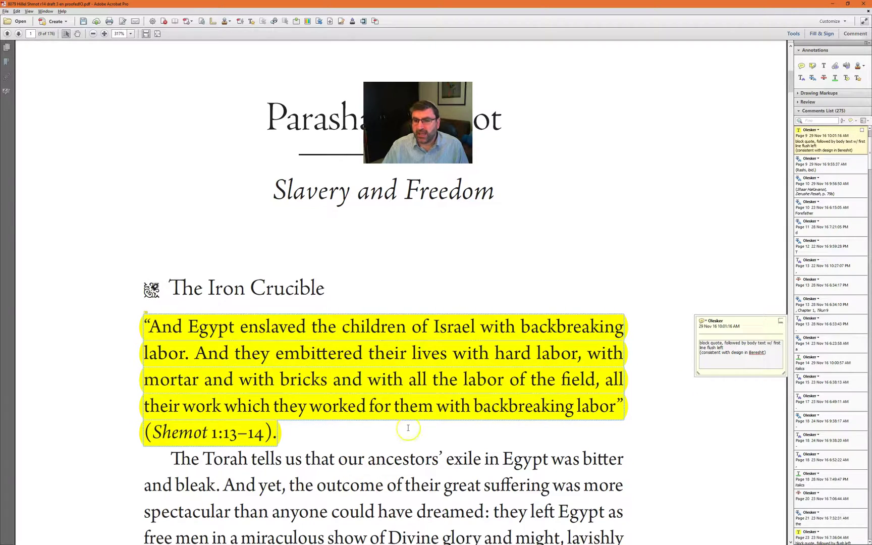
left_click(808, 165)
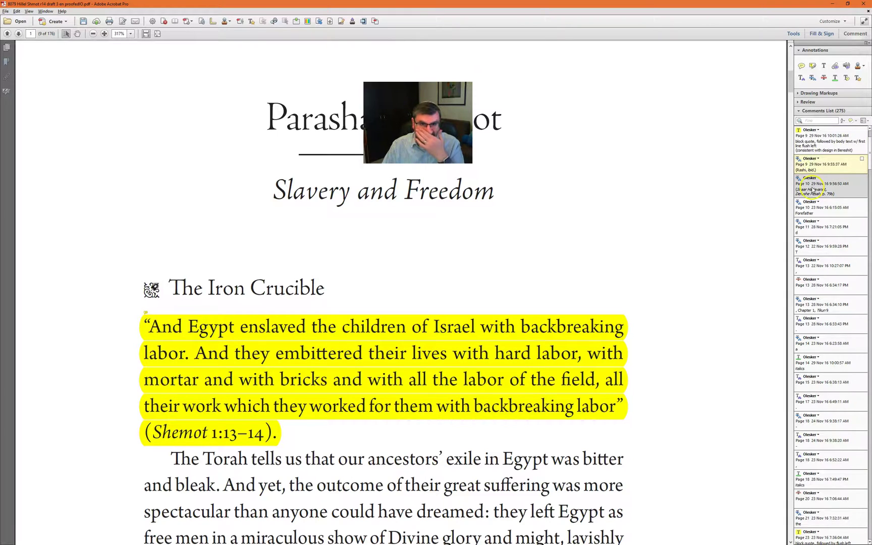
left_click(810, 188)
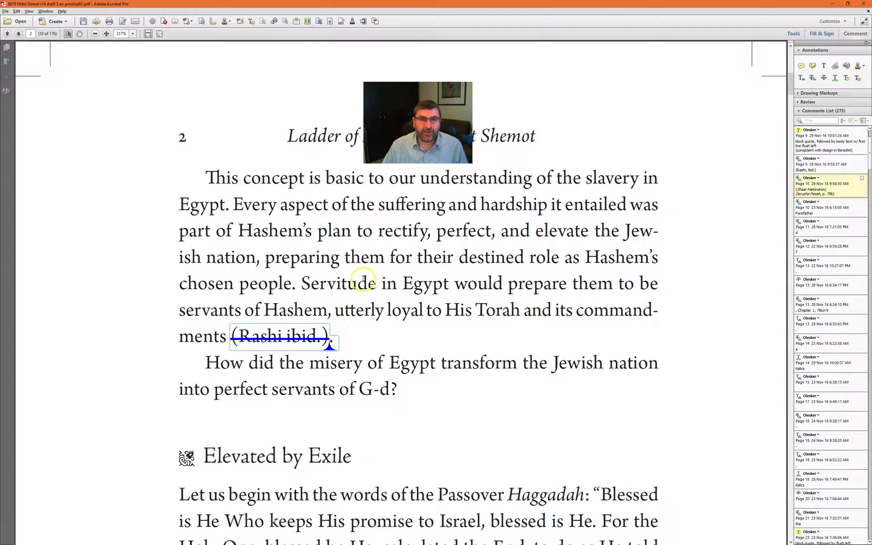
- Deselect the (Rashi ibid.) strikethrough and minimise Acrobat to return to InDesign pages 18–19
left_click(363, 278)
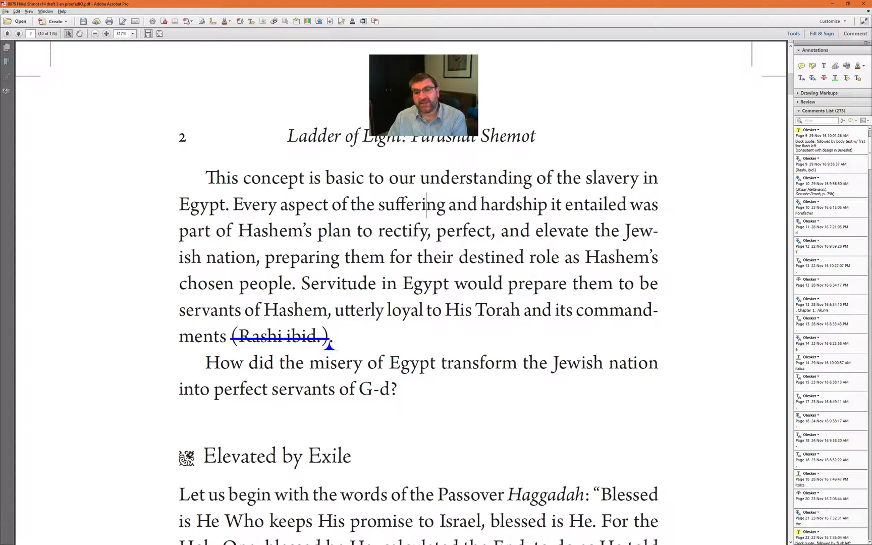
key("super+Down")
key("super+Down")
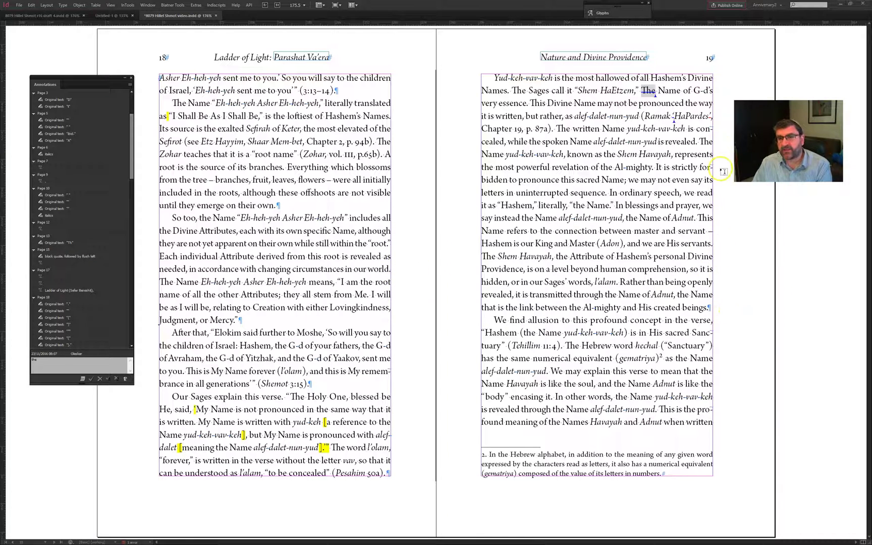
- Reposition the annotations panel and place the cursor between "p." and "65b" in the Zohar citation
left_click_drag(732, 164, 724, 154)
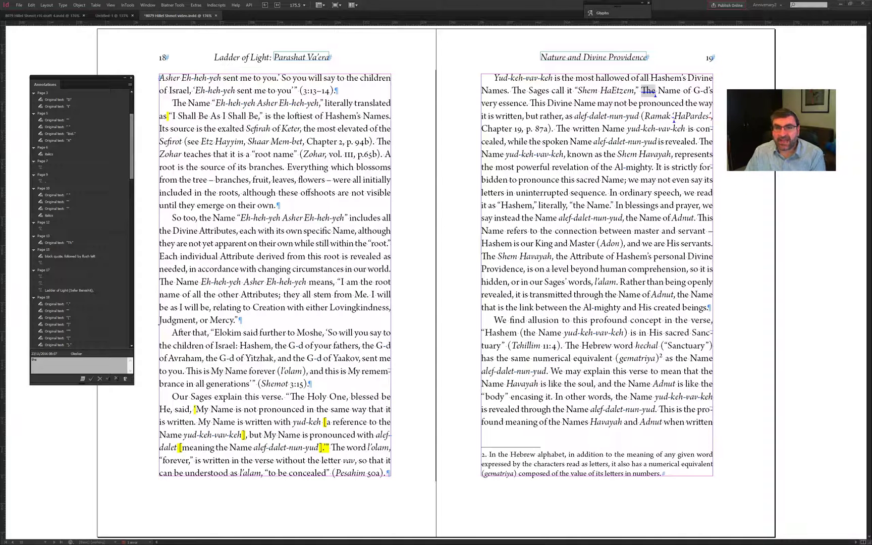
left_click_drag(75, 76, 78, 75)
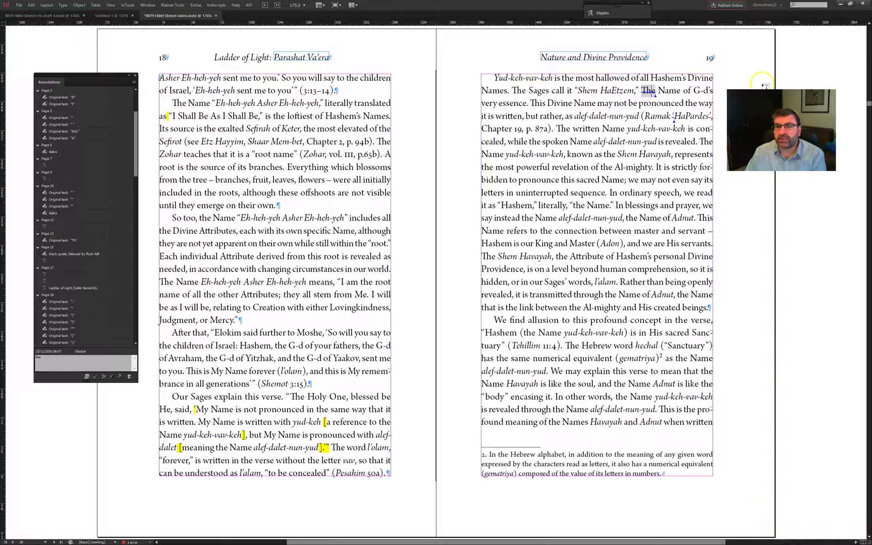
left_click(363, 156)
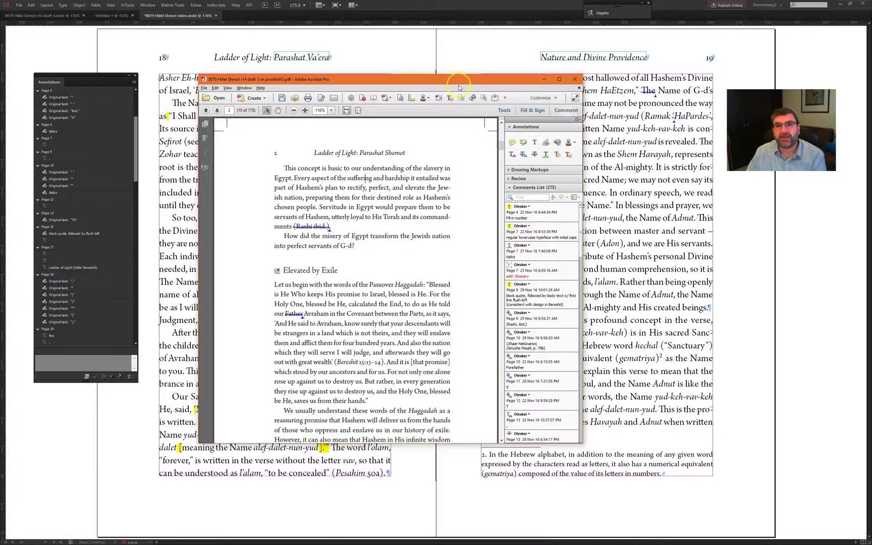
- Drag the Acrobat proof window to the far left to reveal the pages 18–19 spread
mouse_move(465, 79)
left_mouse_down()
mouse_move(369, 92)
mouse_move(0, 96)
left_mouse_up()
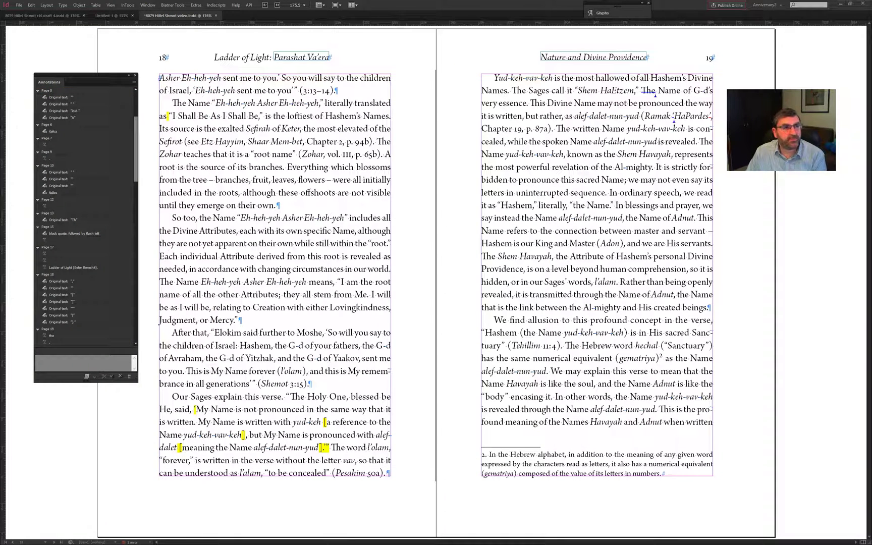